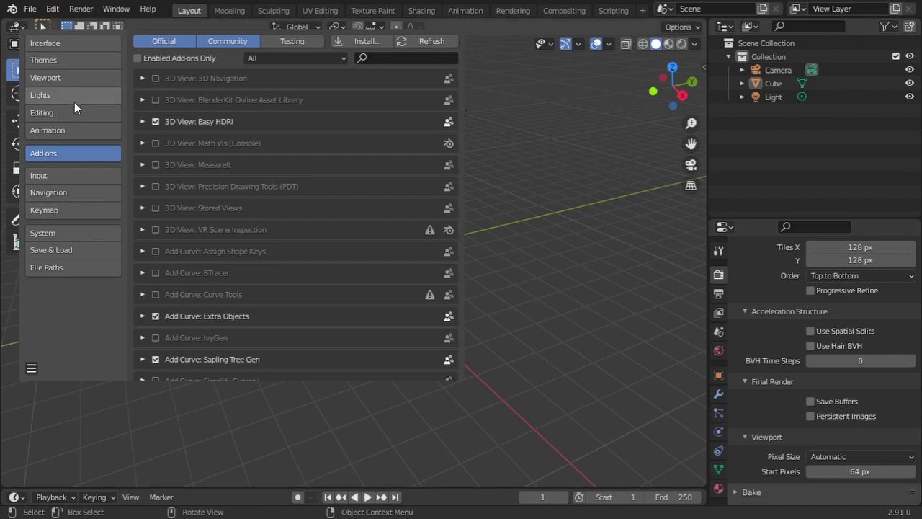
Step: Search the add-ons for EXTRA to check whether the Extra Objects add-ons are enabled
{"action": "left_click", "coordinate": [375, 58]}
{"action": "type", "text": "ex"}
{"action": "key", "text": "BackSpace"}
{"action": "type", "text": "XTRA"}
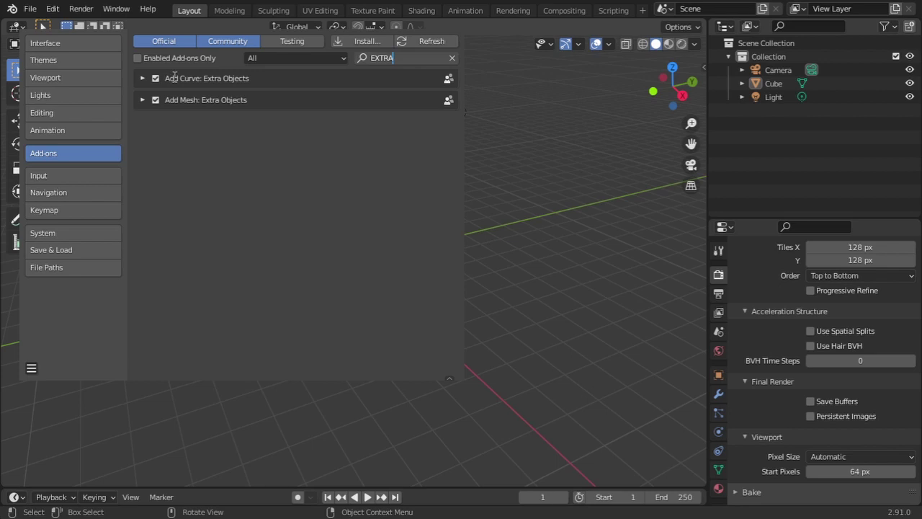
Step: Search the add-ons for SAP to check the Sapling Tree Gen add-on, and close the preferences
{"action": "double_click", "coordinate": [394, 55]}
{"action": "type", "text": "s"}
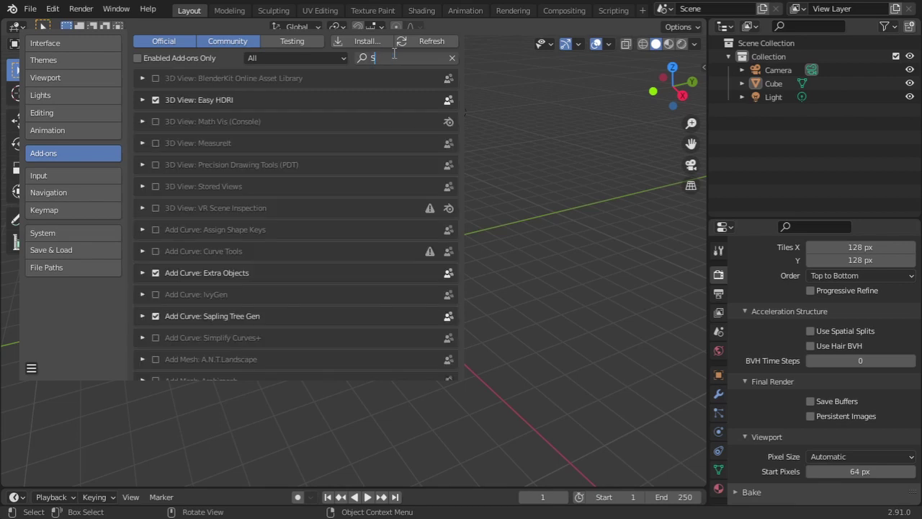
{"action": "type", "text": "AP"}
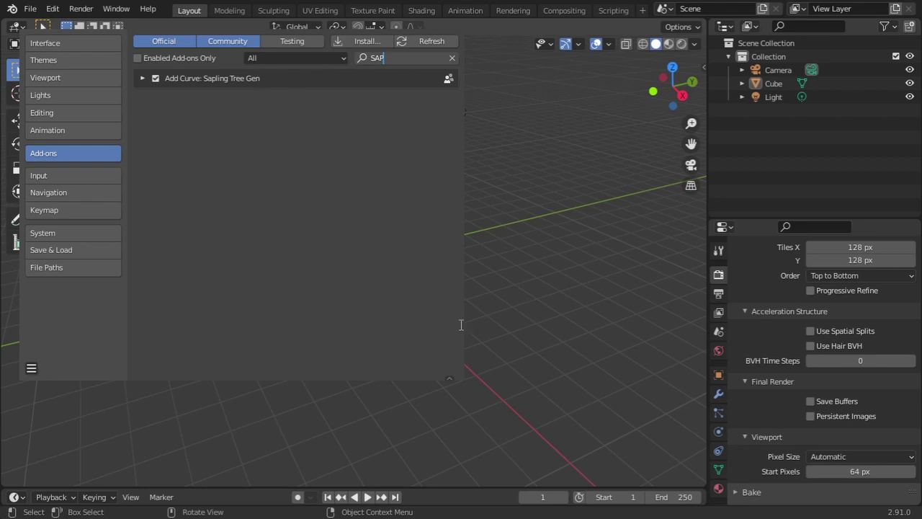
{"action": "key", "text": "alt+F4"}
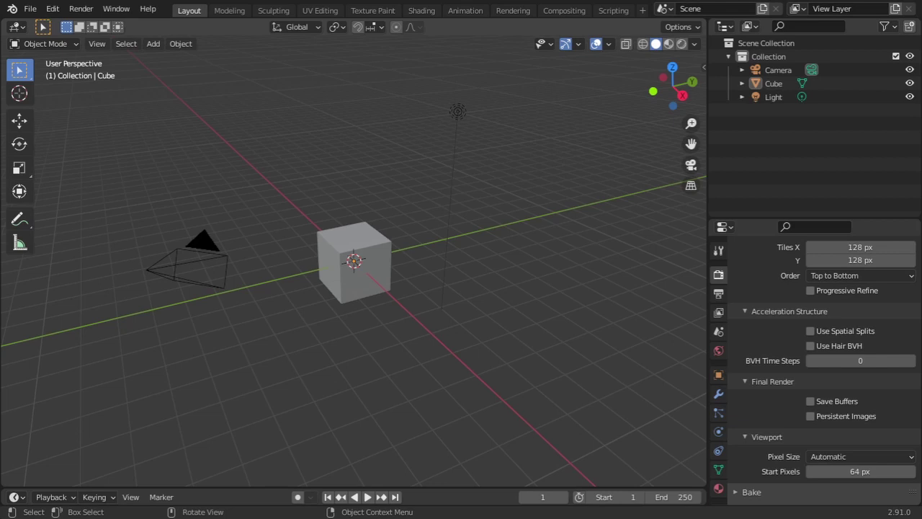
Step: Delete the default cube from the scene
{"action": "left_click", "coordinate": [382, 291]}
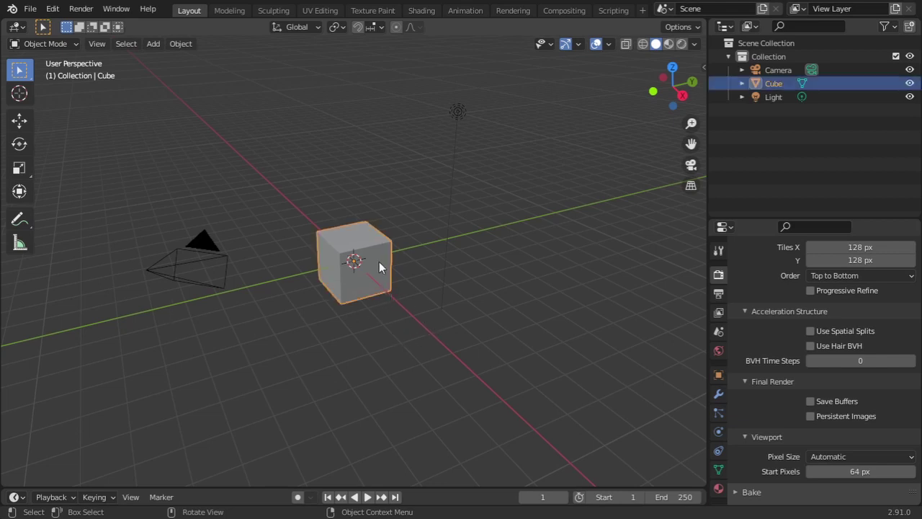
{"action": "key", "text": "Delete"}
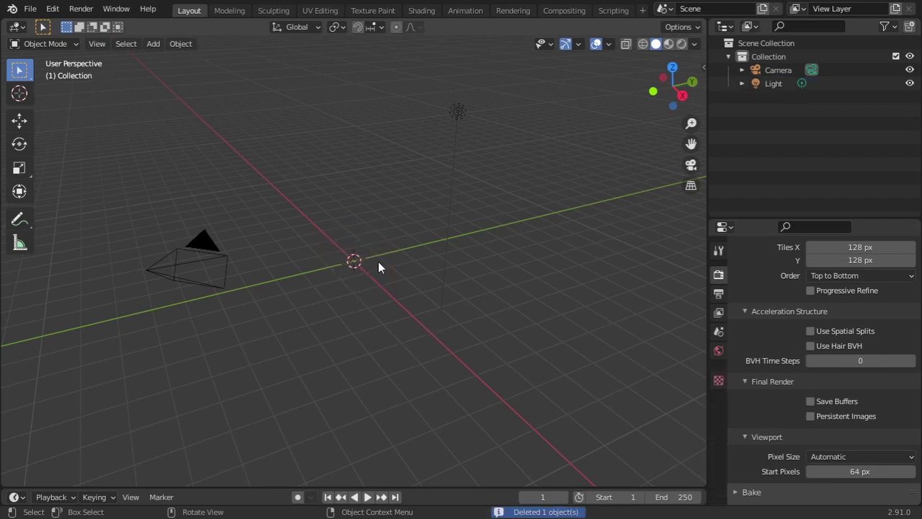
Step: Add a Bezier curve at the scene origin and open it in Edit Mode
{"action": "left_click", "coordinate": [154, 44]}
{"action": "mouse_move", "coordinate": [173, 73]}
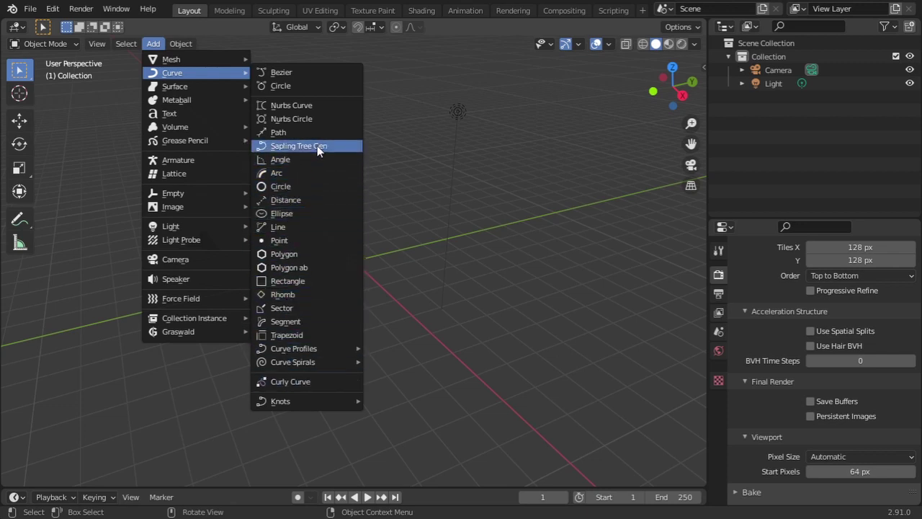
{"action": "left_click", "coordinate": [317, 72]}
{"action": "scroll", "coordinate": [369, 287], "scroll_direction": "up", "scroll_amount": 3}
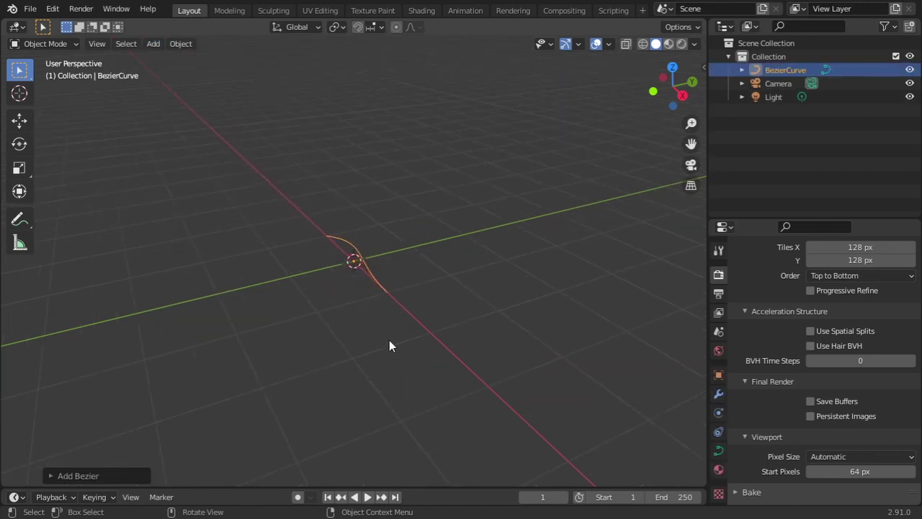
{"action": "left_click_drag", "start_coordinate": [670, 81], "coordinate": [745, 124]}
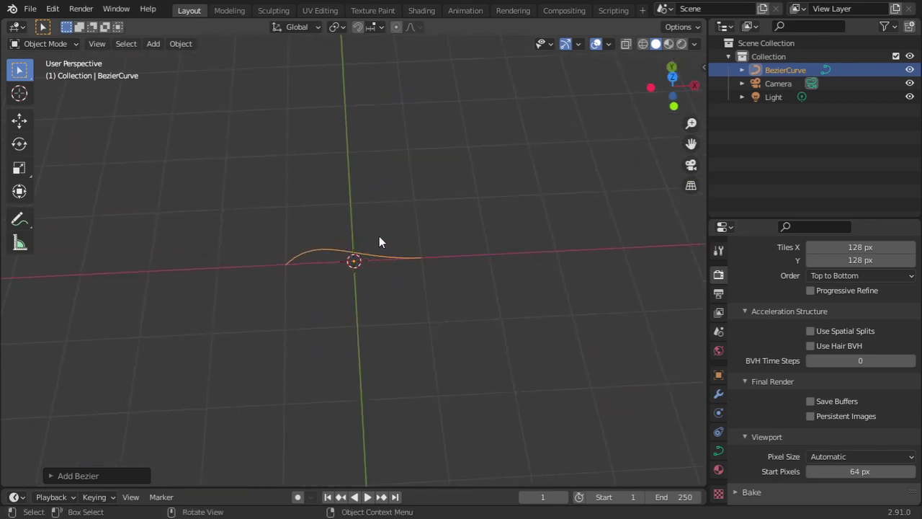
{"action": "left_click", "coordinate": [75, 44]}
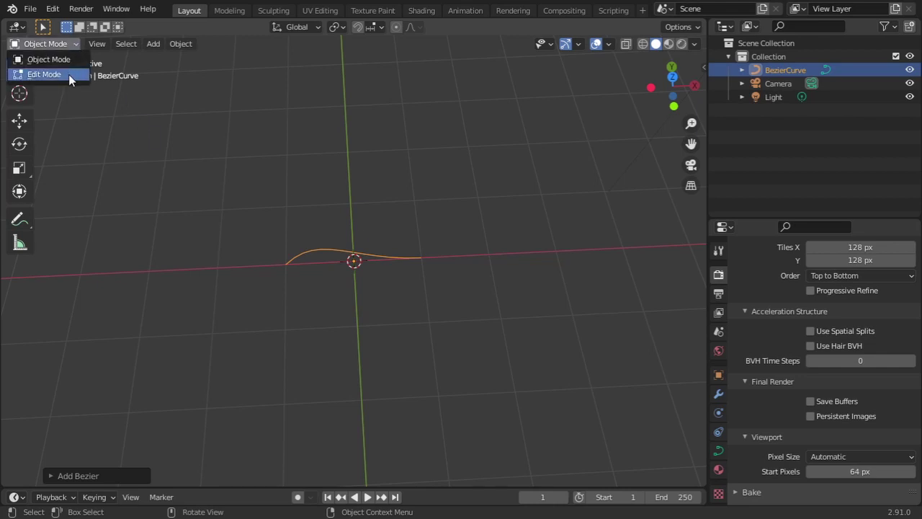
{"action": "key", "text": "Tab"}
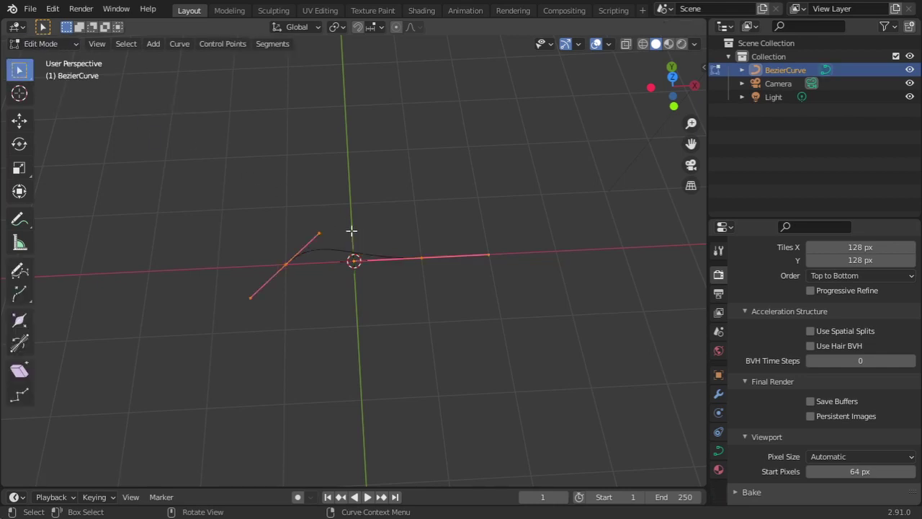
Step: Select the curve's endpoint on the positive X side and try moving it with global Z locked
{"action": "left_click_drag", "start_coordinate": [387, 217], "coordinate": [438, 285]}
{"action": "left_click_drag", "start_coordinate": [397, 226], "coordinate": [437, 290]}
{"action": "key", "text": "g"}
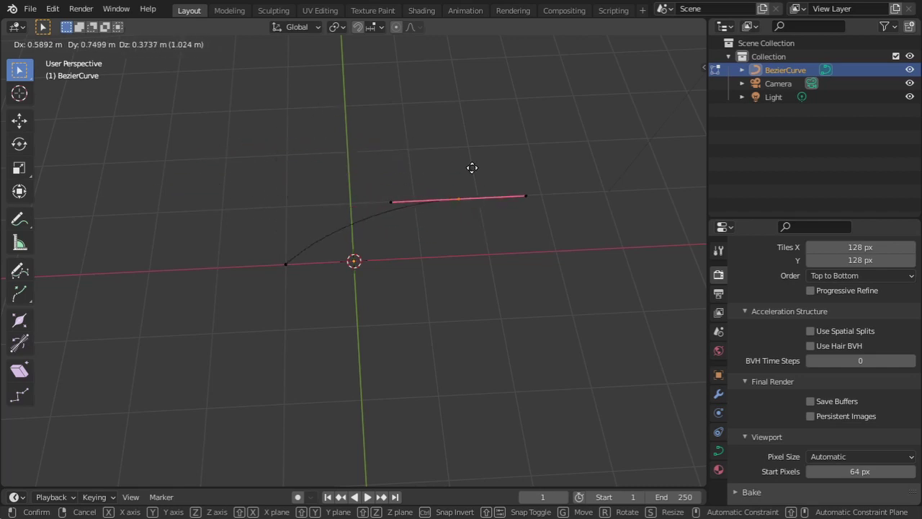
{"action": "key", "text": "z"}
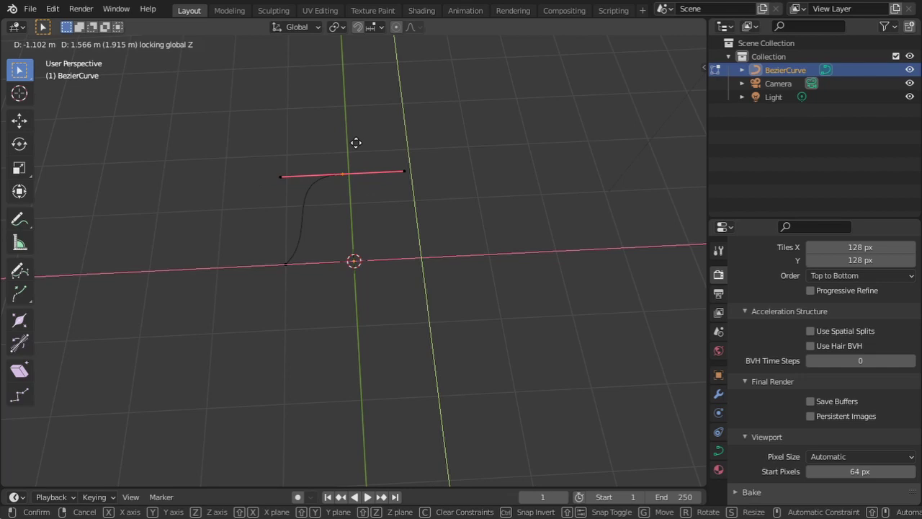
{"action": "right_click", "coordinate": [385, 150]}
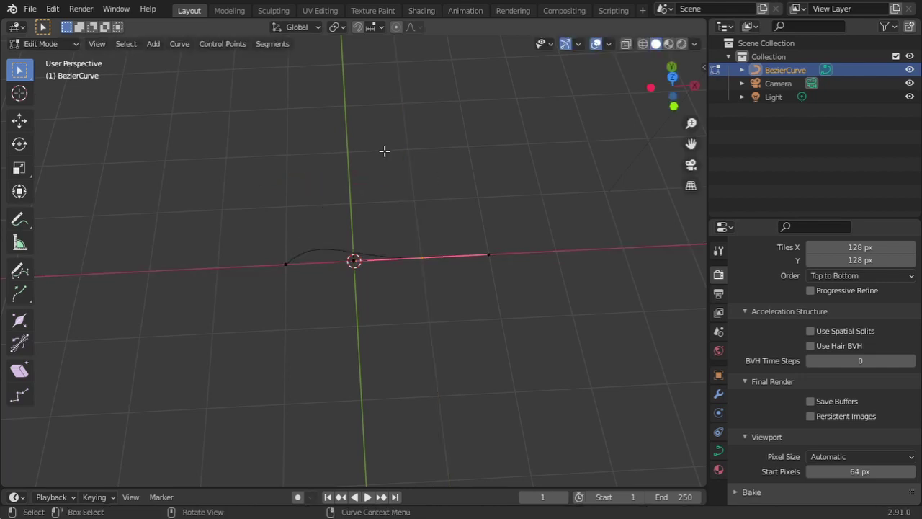
Step: Move the selected curve endpoint freely without axis constraints, and undo that move
{"action": "key", "text": "g"}
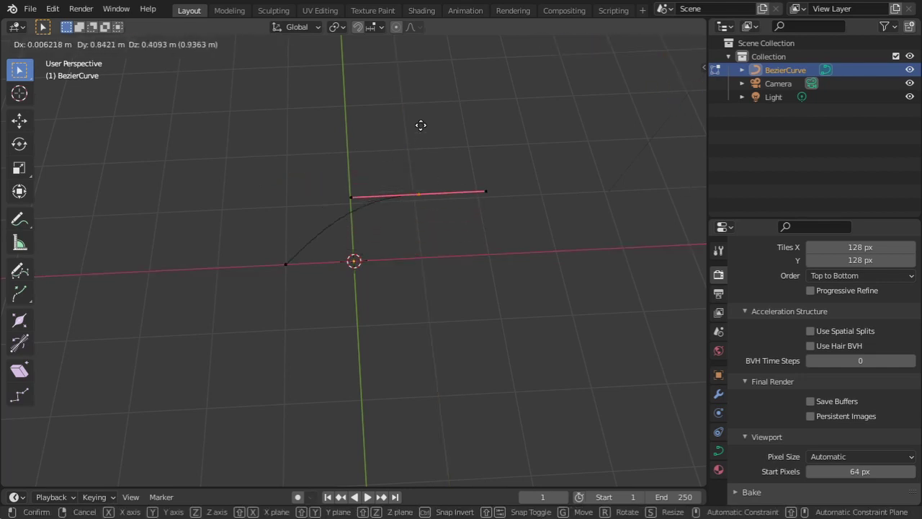
{"action": "left_click", "coordinate": [428, 88]}
{"action": "left_click_drag", "start_coordinate": [673, 90], "coordinate": [629, 93]}
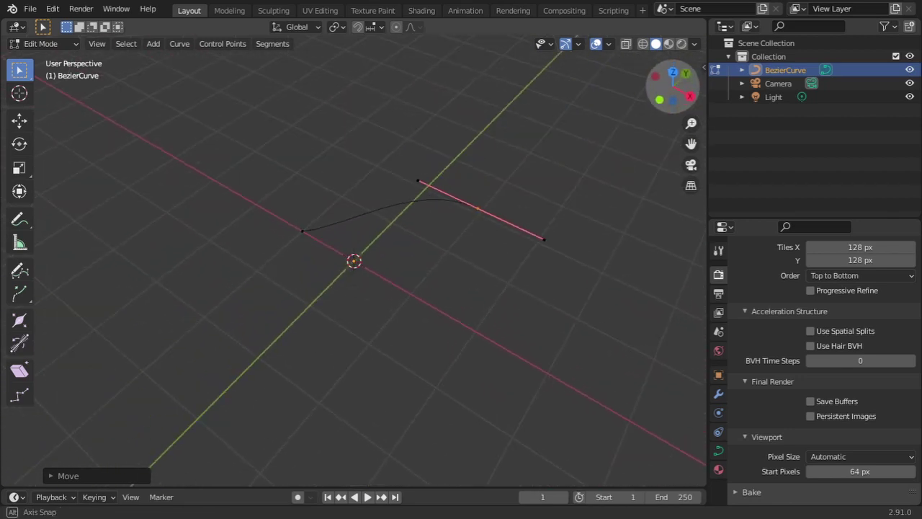
{"action": "key", "text": "ctrl+z"}
Step: Move the selected curve endpoint along the Y direction with global Z locked, and return to Object Mode
{"action": "left_click_drag", "start_coordinate": [460, 264], "coordinate": [358, 351]}
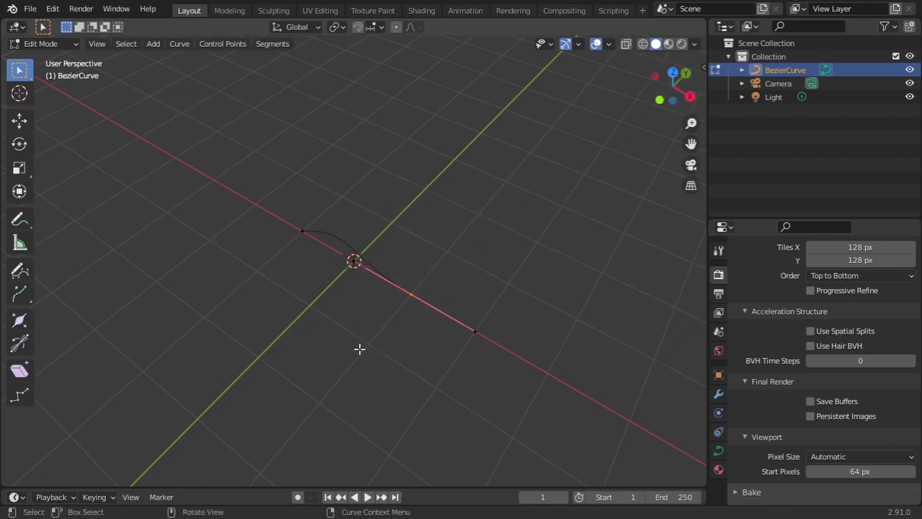
{"action": "key", "text": "shift+z"}
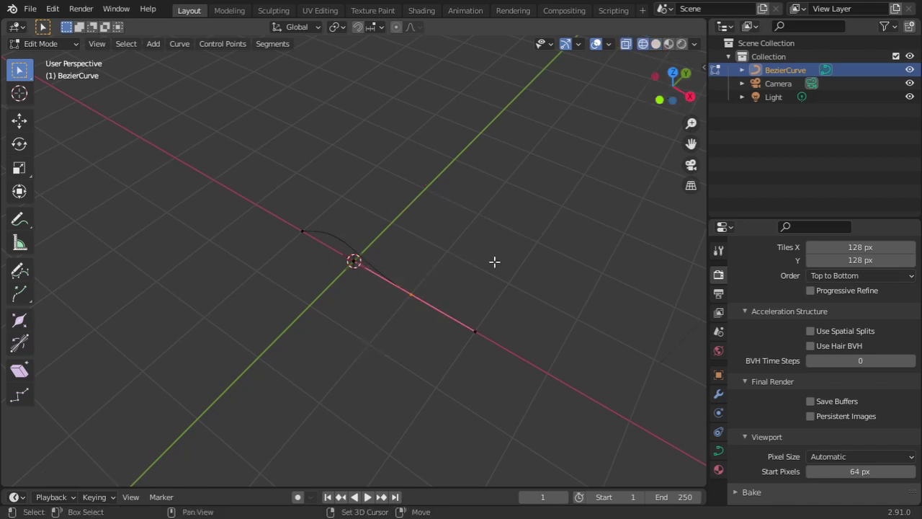
{"action": "key", "text": "g"}
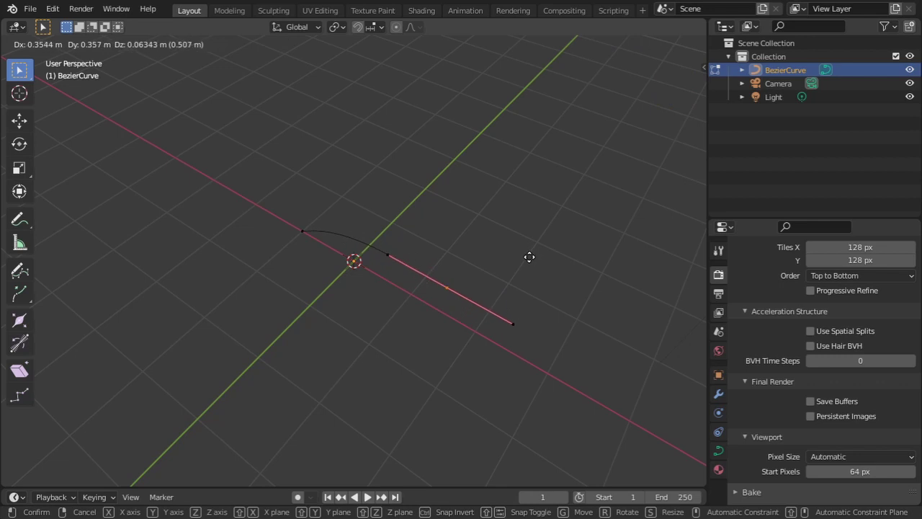
{"action": "key", "text": "shift+z"}
{"action": "left_click", "coordinate": [548, 130]}
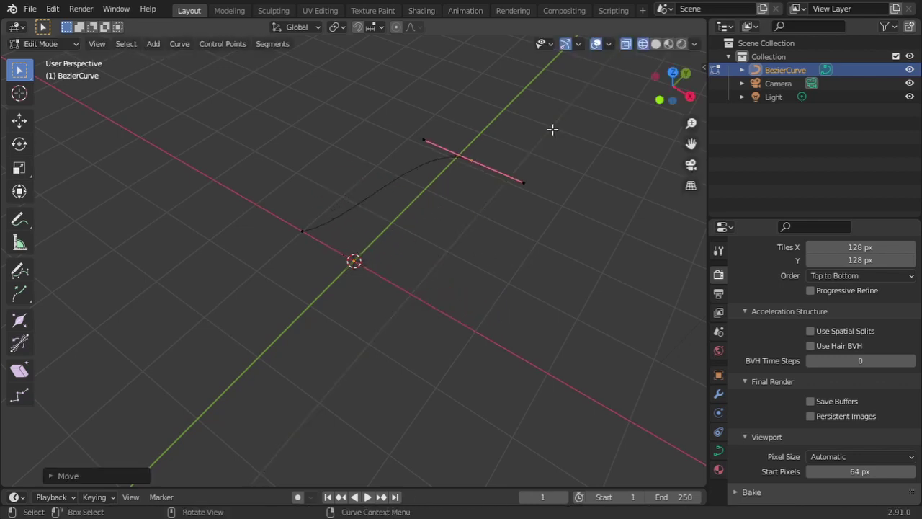
{"action": "left_click_drag", "start_coordinate": [660, 81], "coordinate": [606, 110]}
{"action": "key", "text": "Tab"}
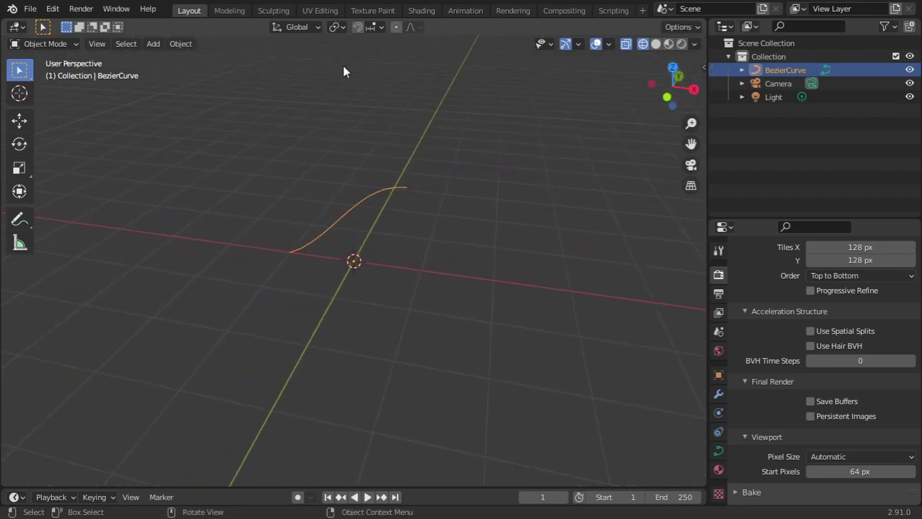
Step: Delete the Bezier curve and add a Bezier circle at the origin
{"action": "key", "text": "Delete"}
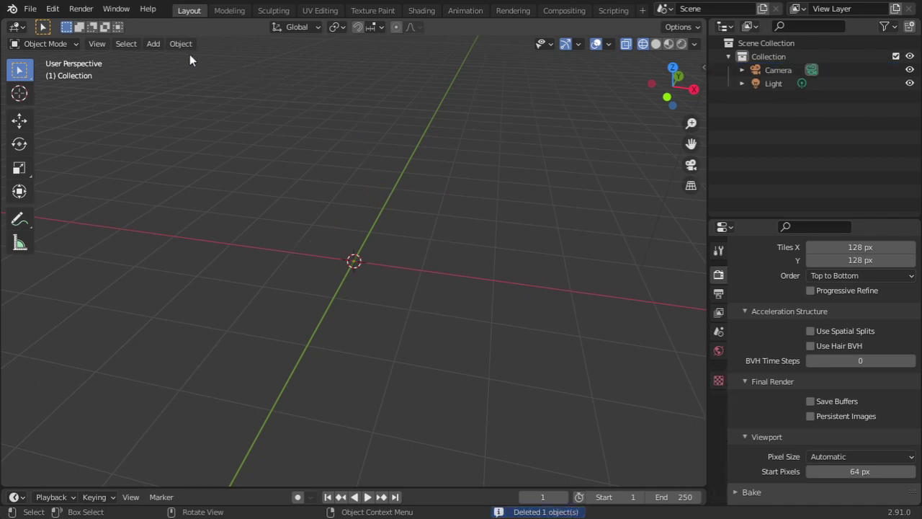
{"action": "left_click", "coordinate": [154, 44]}
{"action": "mouse_move", "coordinate": [164, 74]}
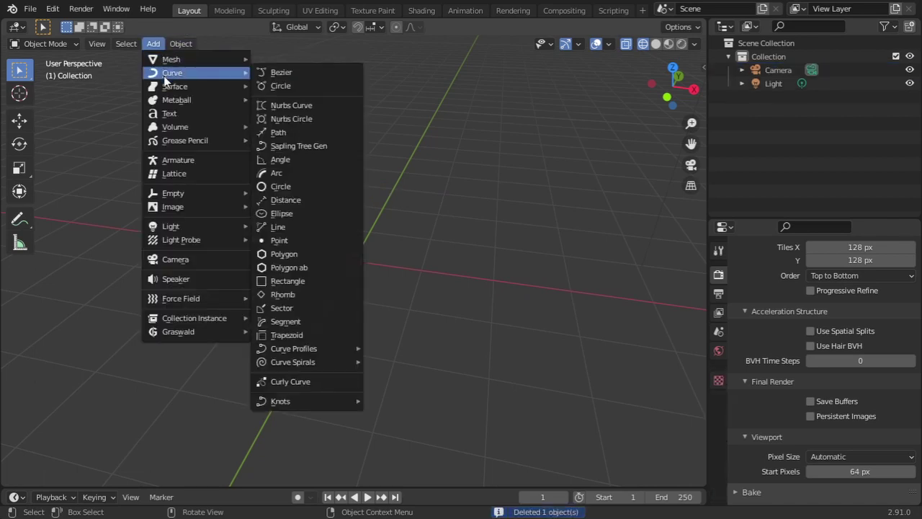
{"action": "left_click", "coordinate": [305, 87]}
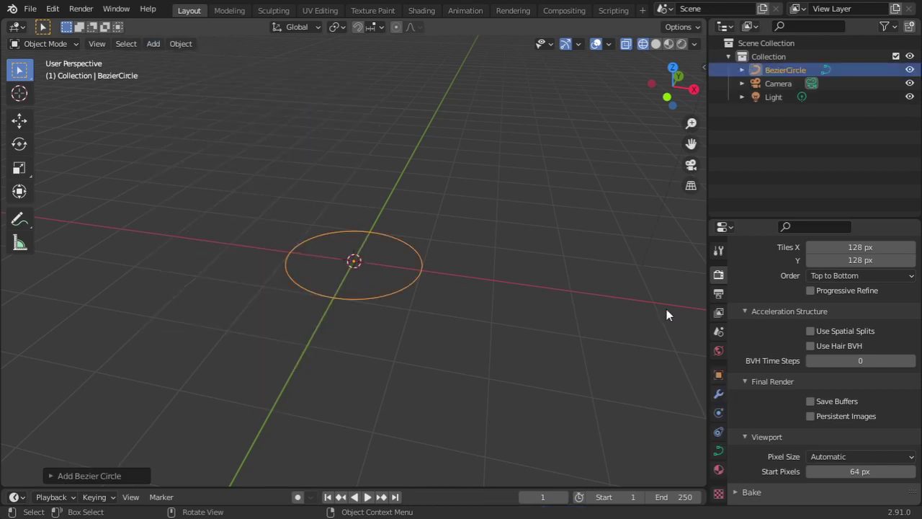
Step: Set the Bezier circle's geometry Extrude to 0.17 m and display it in solid shading
{"action": "left_click", "coordinate": [717, 453]}
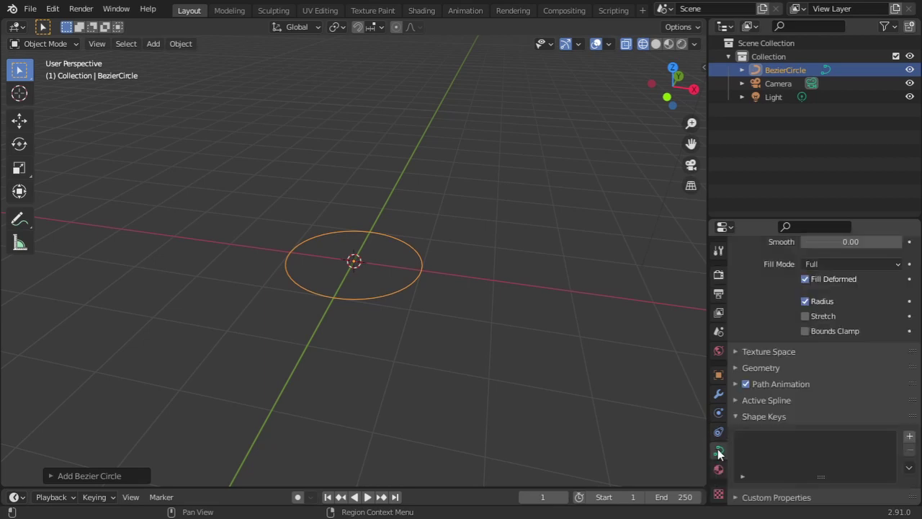
{"action": "scroll", "coordinate": [796, 363], "scroll_direction": "up", "scroll_amount": 5}
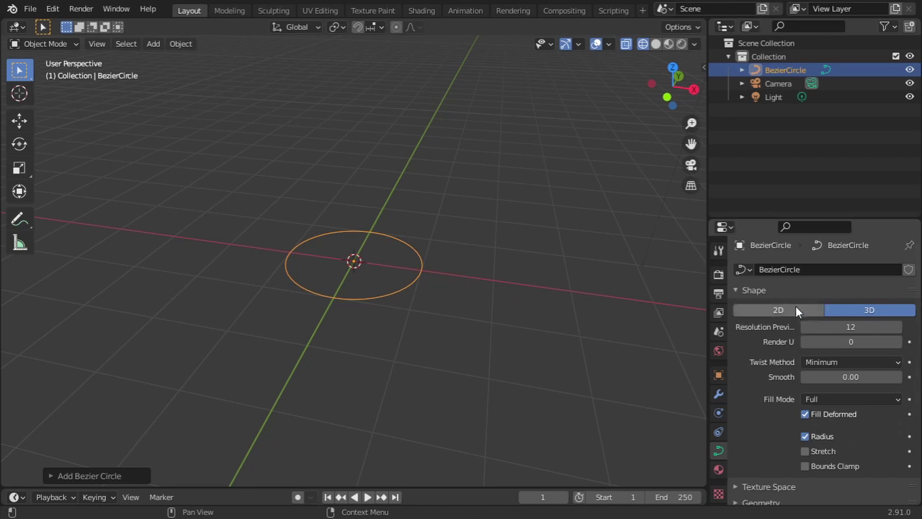
{"action": "scroll", "coordinate": [773, 371], "scroll_direction": "down", "scroll_amount": 5}
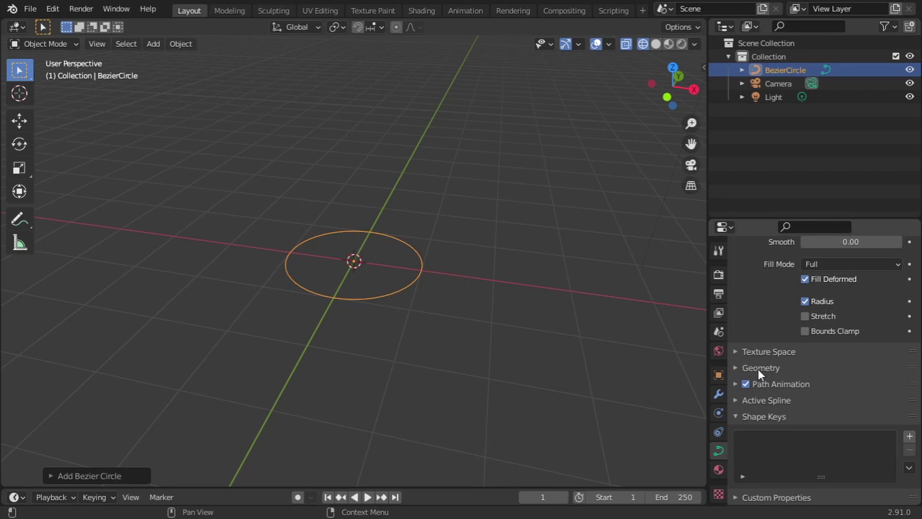
{"action": "left_click", "coordinate": [758, 369]}
{"action": "scroll", "coordinate": [758, 368], "scroll_direction": "down", "scroll_amount": 2}
{"action": "left_click_drag", "start_coordinate": [840, 355], "coordinate": [862, 355]}
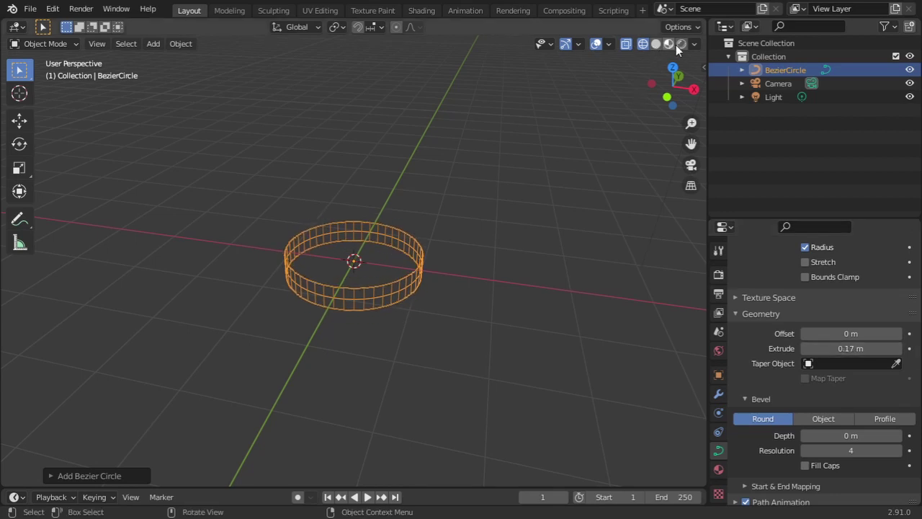
{"action": "left_click", "coordinate": [655, 45]}
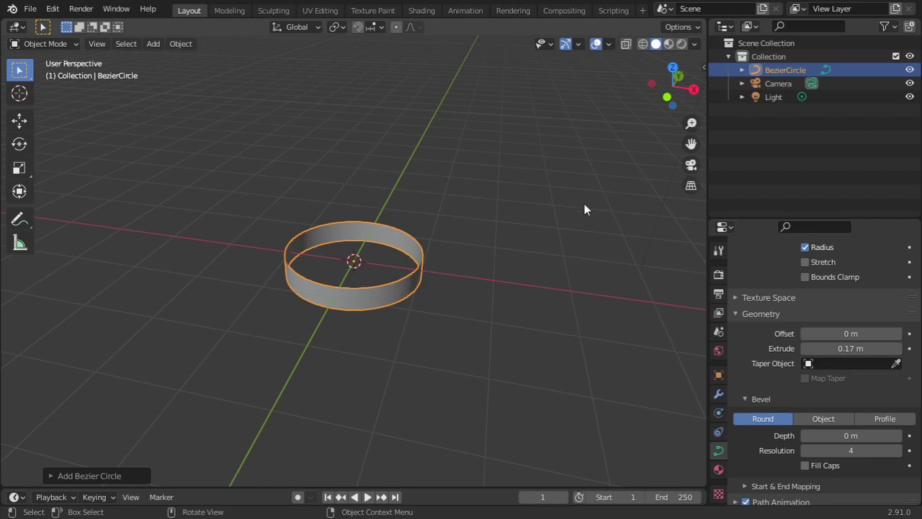
{"action": "mouse_move", "coordinate": [658, 97]}
{"action": "left_mouse_down"}
{"action": "mouse_move", "coordinate": [733, 144]}
{"action": "mouse_move", "coordinate": [745, 112]}
{"action": "mouse_move", "coordinate": [673, 94]}
{"action": "left_mouse_up"}
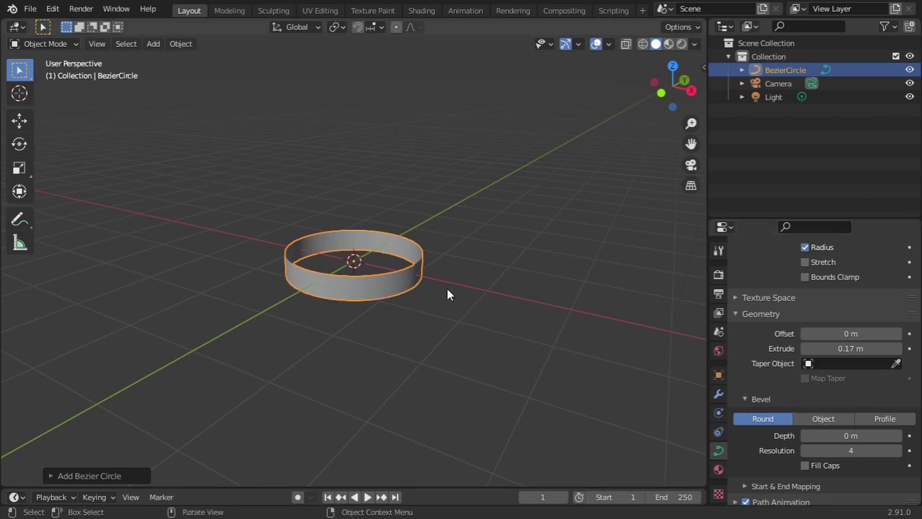
Step: Try the Object bevel mode on the circle, and set its bevel mode to Profile
{"action": "left_click", "coordinate": [825, 419]}
{"action": "scroll", "coordinate": [827, 418], "scroll_direction": "down", "scroll_amount": 1}
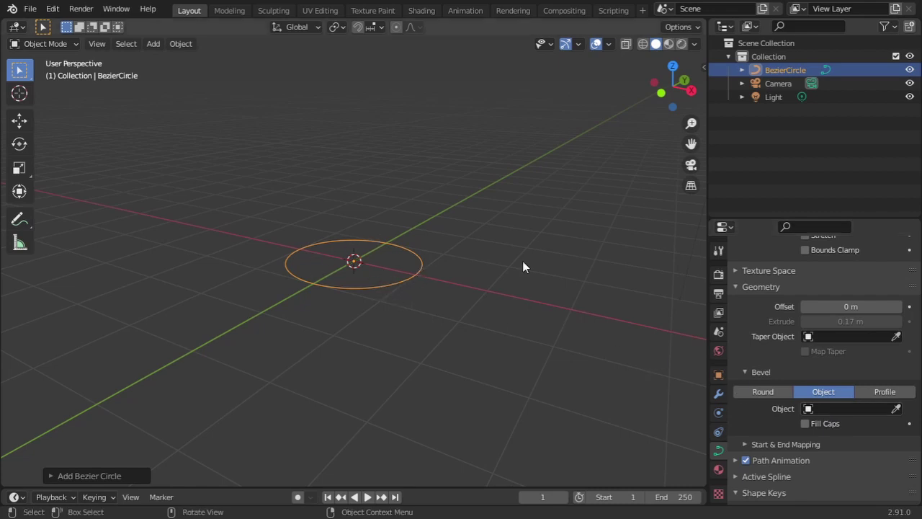
{"action": "left_click", "coordinate": [882, 391]}
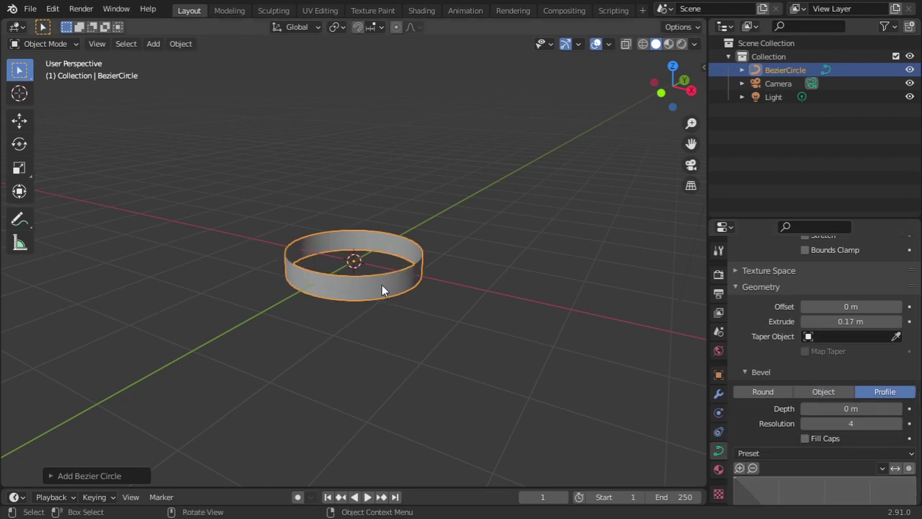
{"action": "left_click_drag", "start_coordinate": [673, 85], "coordinate": [667, 100]}
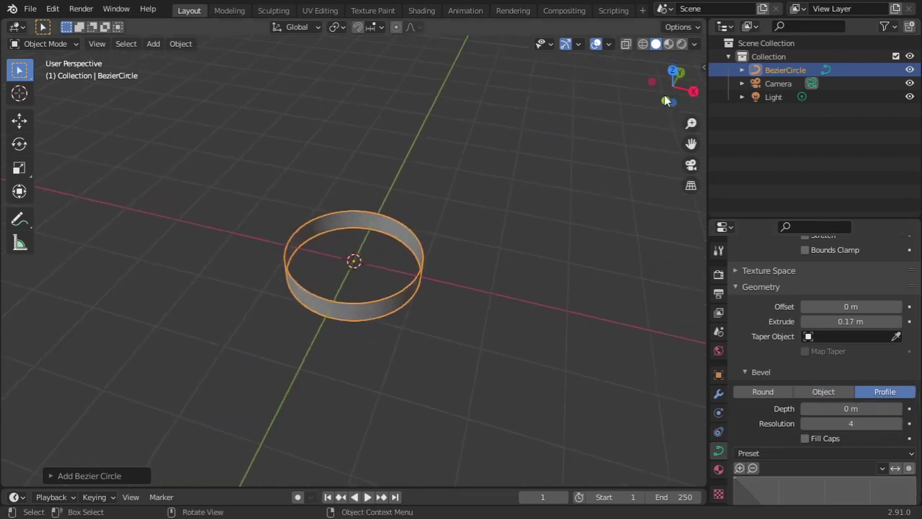
{"action": "scroll", "coordinate": [358, 255], "scroll_direction": "up", "scroll_amount": 4}
{"action": "scroll", "coordinate": [846, 397], "scroll_direction": "down", "scroll_amount": 3}
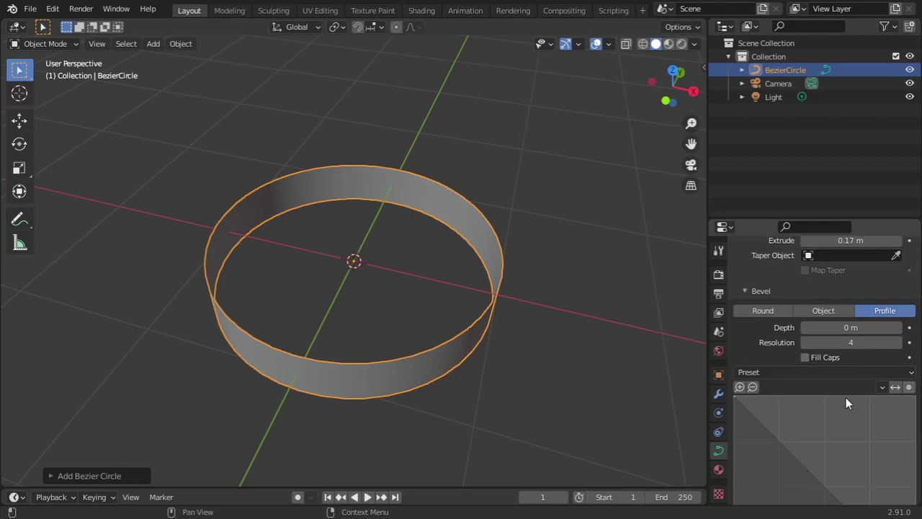
{"action": "scroll", "coordinate": [789, 402], "scroll_direction": "down", "scroll_amount": 2}
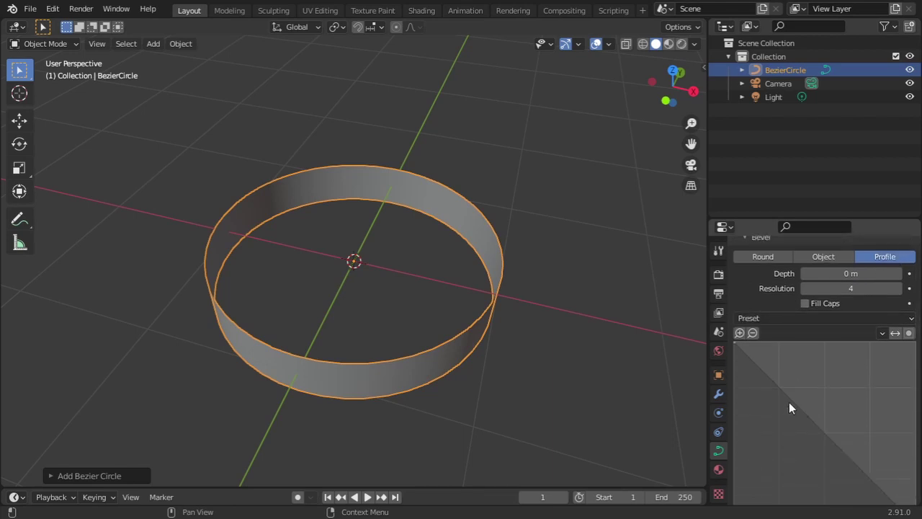
Step: Reshape the circle's custom bevel profile by adding three control points that form a deep dip followed by a bulge
{"action": "scroll", "coordinate": [789, 402], "scroll_direction": "down", "scroll_amount": 1}
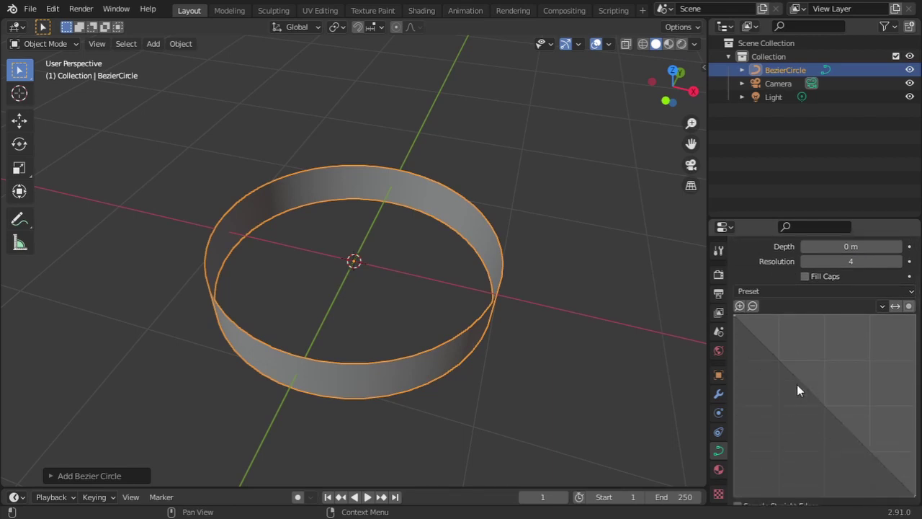
{"action": "left_click_drag", "start_coordinate": [797, 381], "coordinate": [818, 362]}
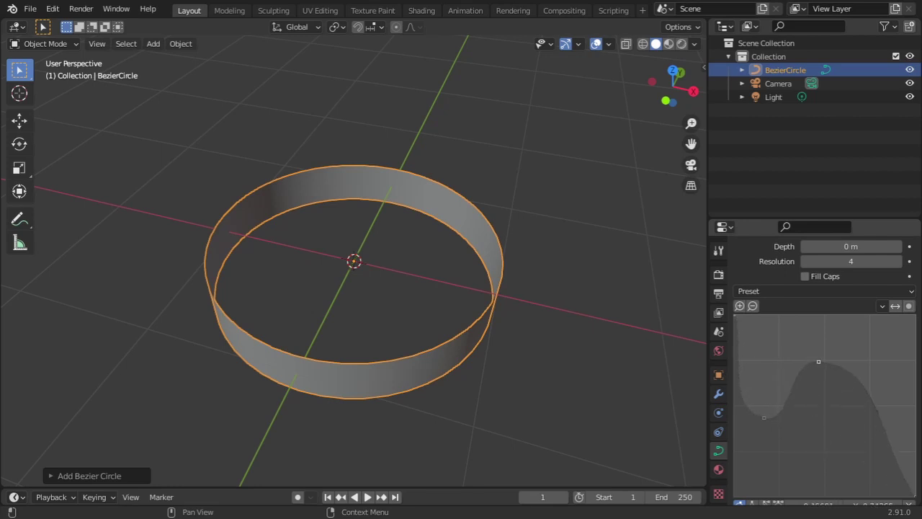
{"action": "left_click_drag", "start_coordinate": [864, 390], "coordinate": [812, 436]}
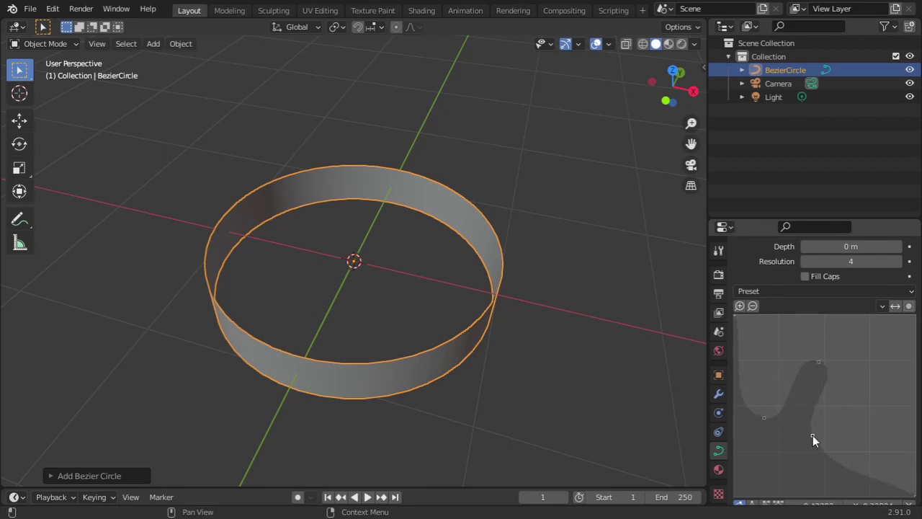
Step: Set the circle's bevel depth to 0.14 m and inspect the beveled ring from a lower angle
{"action": "scroll", "coordinate": [835, 335], "scroll_direction": "down", "scroll_amount": 3}
{"action": "scroll", "coordinate": [838, 339], "scroll_direction": "up", "scroll_amount": 6}
{"action": "left_click_drag", "start_coordinate": [841, 328], "coordinate": [895, 328]}
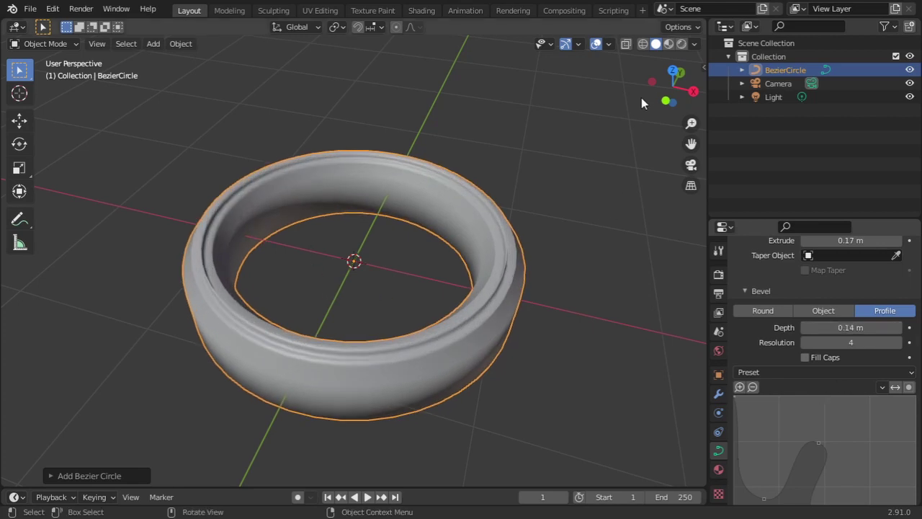
{"action": "left_click_drag", "start_coordinate": [667, 92], "coordinate": [634, 96]}
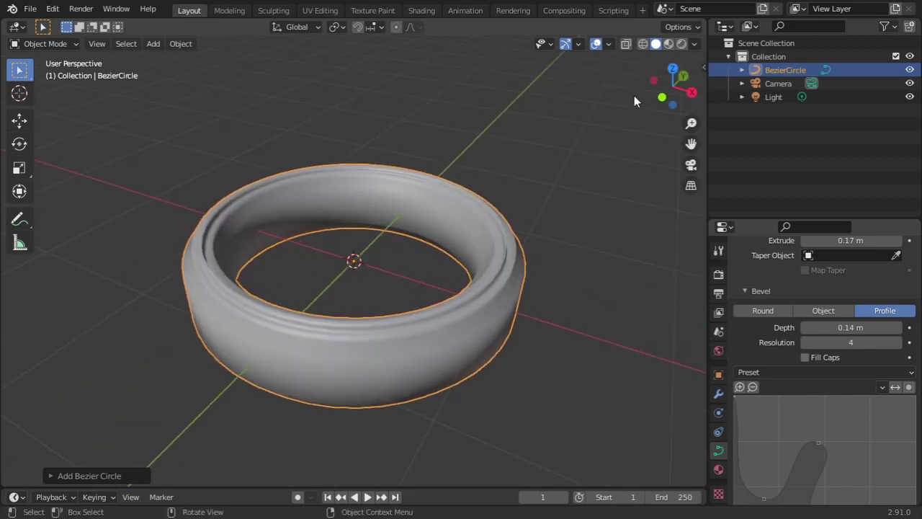
Step: Delete the Bezier circle and add a NURBS curve at the origin
{"action": "key", "text": "Delete"}
{"action": "left_click", "coordinate": [160, 44]}
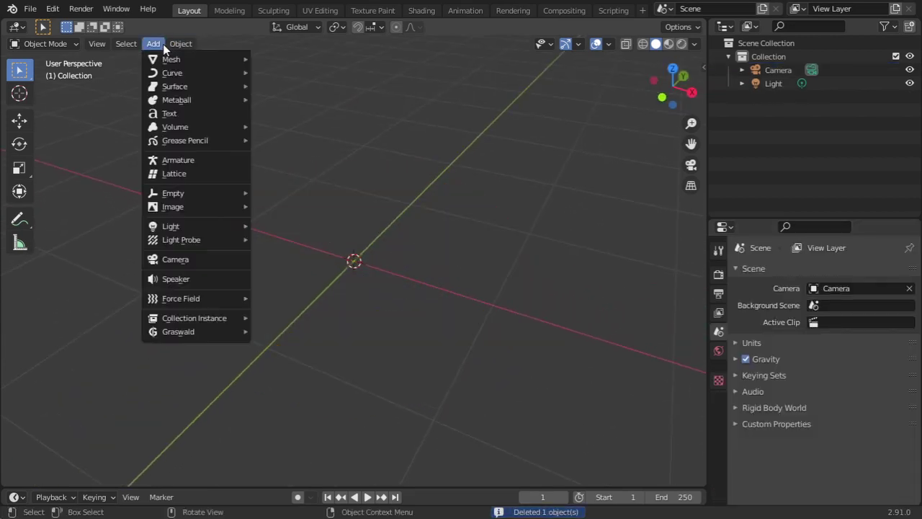
{"action": "mouse_move", "coordinate": [178, 73]}
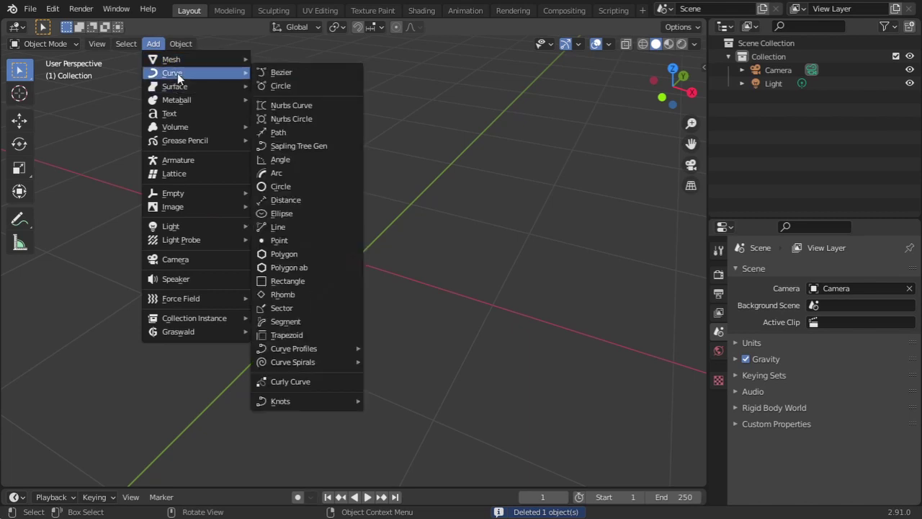
{"action": "left_click", "coordinate": [289, 106]}
Step: Viewing the NURBS curve from above in Edit Mode, move its two upper control points slightly upward and to the right
{"action": "left_click_drag", "start_coordinate": [653, 67], "coordinate": [344, 80]}
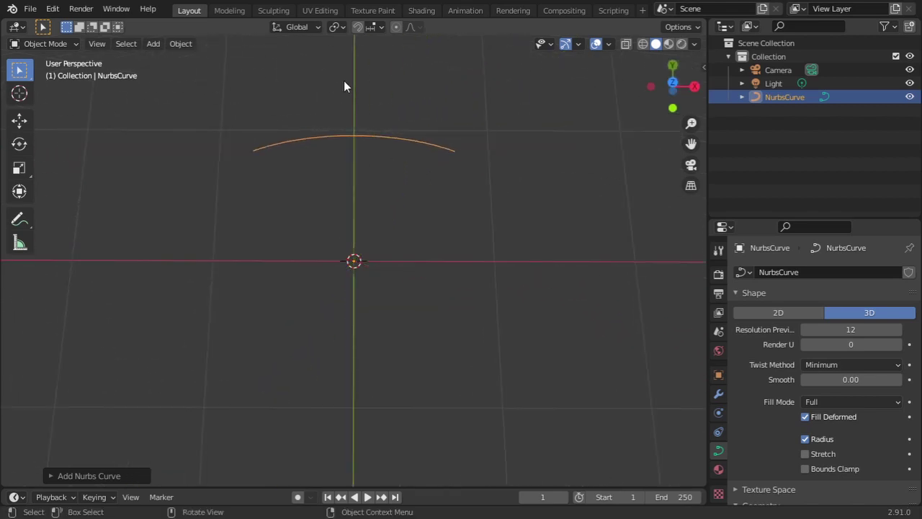
{"action": "key", "text": "Tab"}
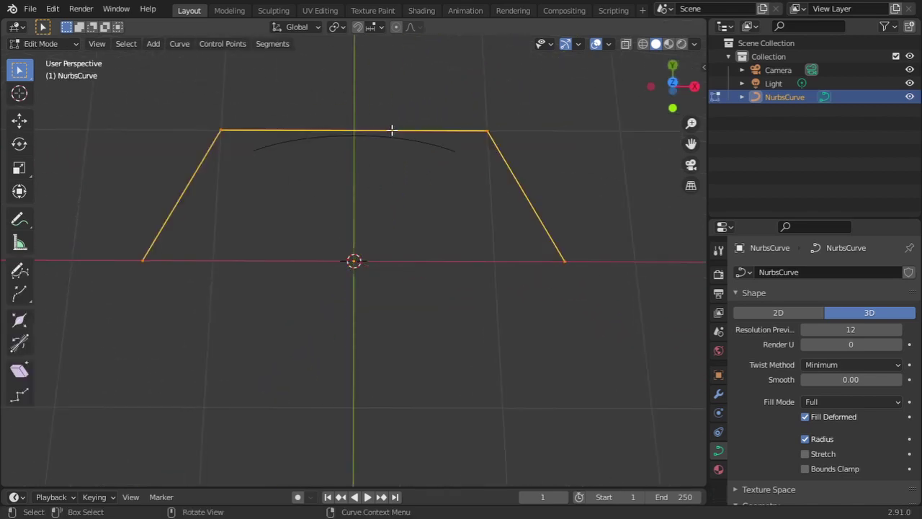
{"action": "left_click", "coordinate": [70, 44]}
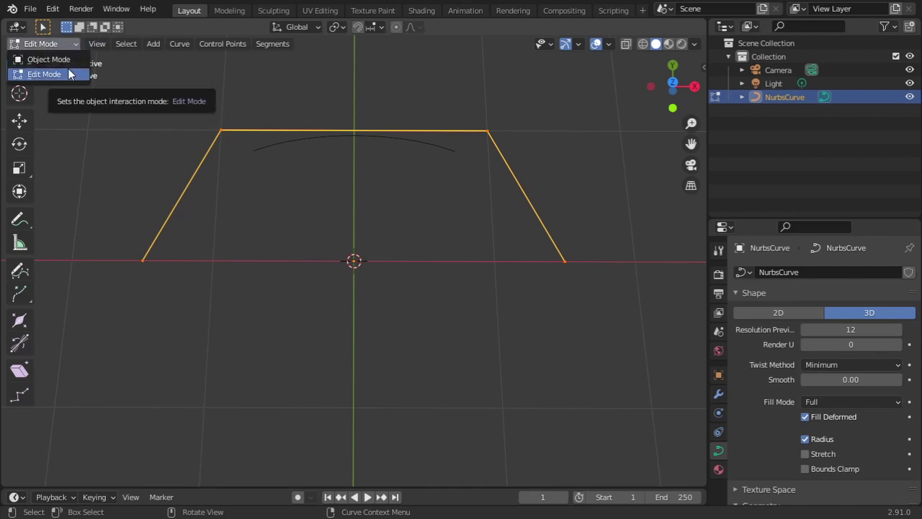
{"action": "left_click", "coordinate": [68, 72]}
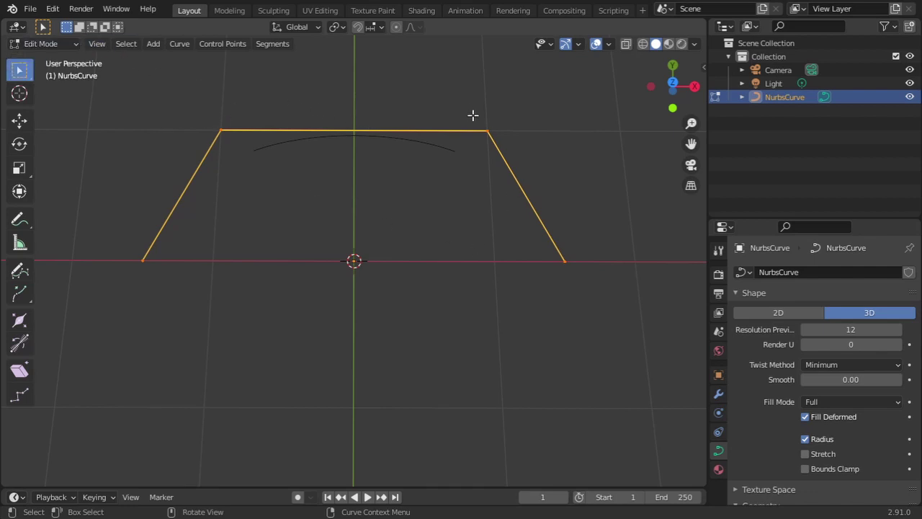
{"action": "left_click_drag", "start_coordinate": [215, 106], "coordinate": [248, 145]}
{"action": "key", "text": "g"}
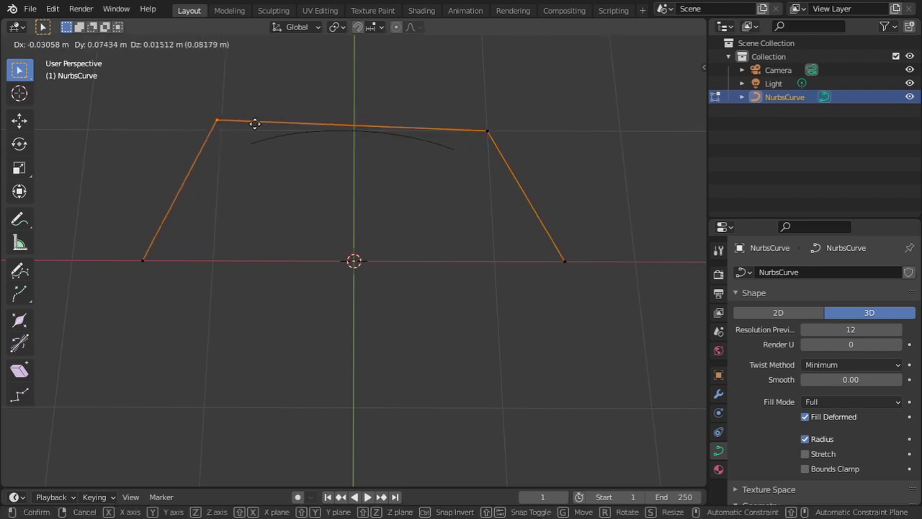
{"action": "left_click", "coordinate": [264, 123]}
{"action": "left_click", "coordinate": [485, 129]}
{"action": "key", "text": "g"}
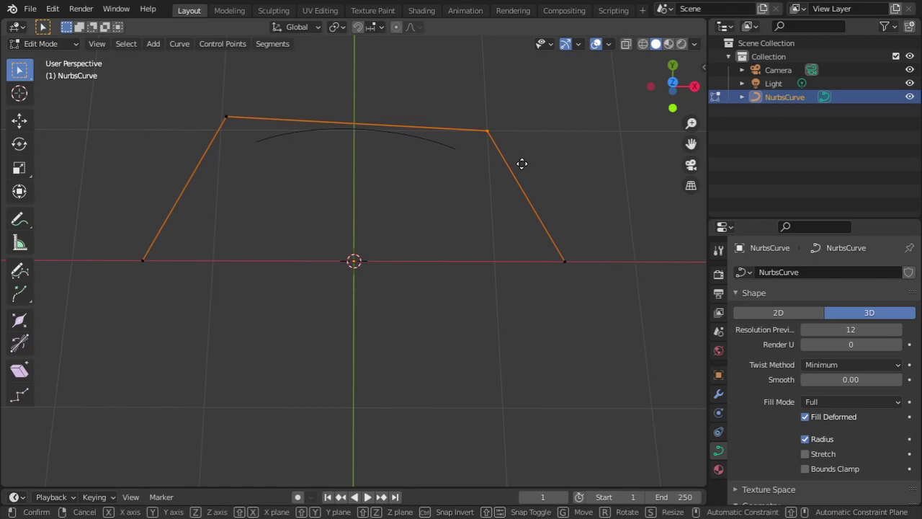
{"action": "left_click", "coordinate": [547, 151]}
Step: Extrude five control points from the NURBS curve's right end, looping clockwise back inside the shape, and move the first one outward
{"action": "left_click_drag", "start_coordinate": [599, 221], "coordinate": [524, 309]}
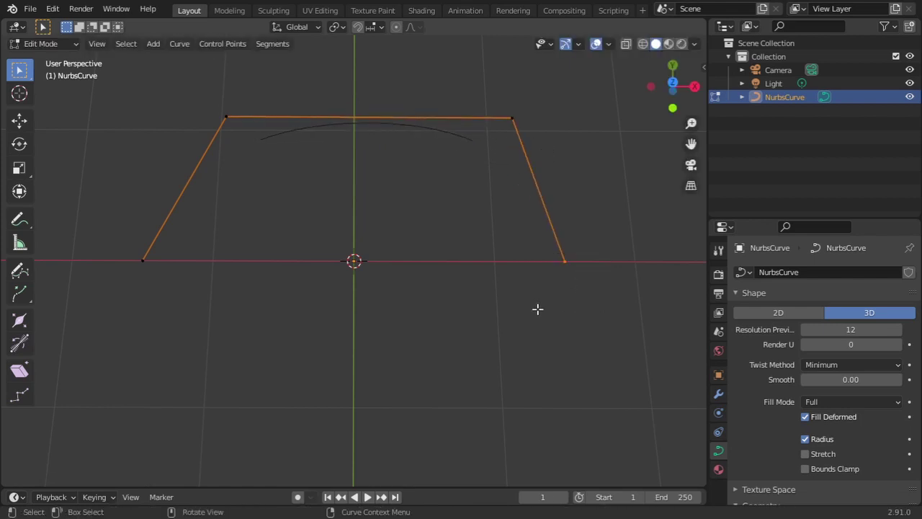
{"action": "key", "text": "e"}
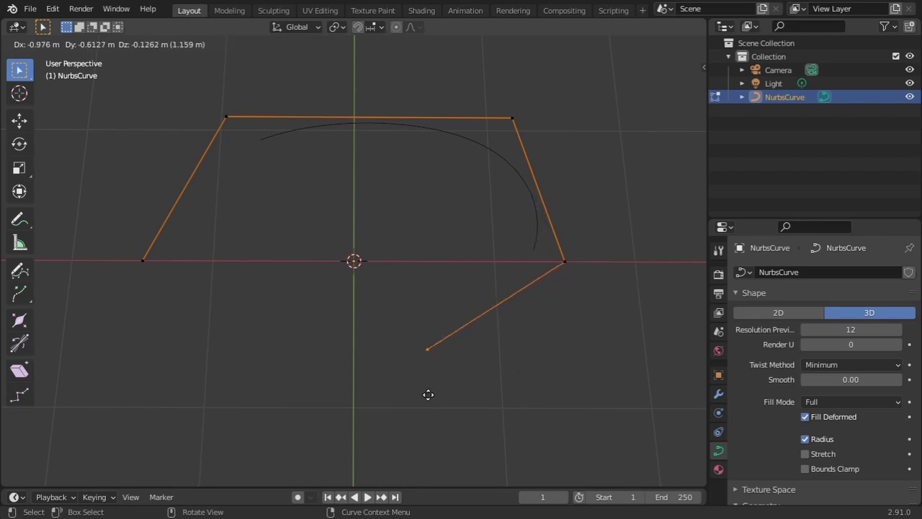
{"action": "left_click", "coordinate": [431, 394]}
{"action": "key", "text": "e"}
{"action": "left_click", "coordinate": [290, 374]}
{"action": "key", "text": "e"}
{"action": "left_click", "coordinate": [176, 304]}
{"action": "key", "text": "e"}
{"action": "left_click", "coordinate": [237, 234]}
{"action": "key", "text": "e"}
{"action": "left_click", "coordinate": [425, 201]}
{"action": "left_click_drag", "start_coordinate": [427, 320], "coordinate": [461, 392]}
{"action": "left_click_drag", "start_coordinate": [428, 362], "coordinate": [456, 387]}
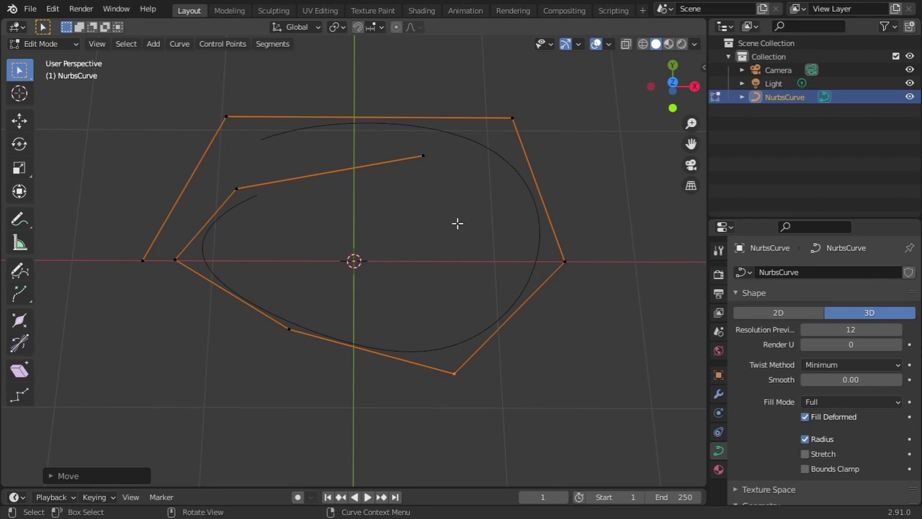
Step: Return to Object Mode, delete the NURBS curve and add a Bezier curve
{"action": "key", "text": "Tab"}
{"action": "key", "text": "Delete"}
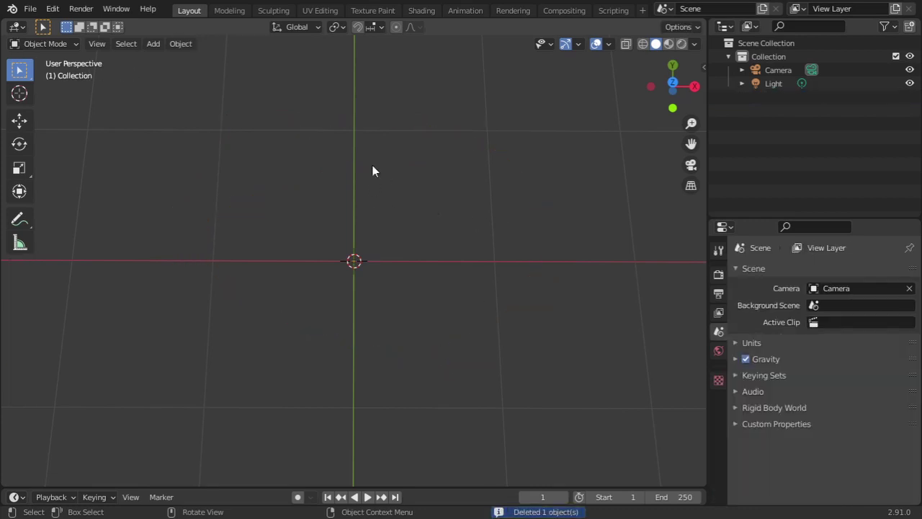
{"action": "left_click", "coordinate": [153, 44]}
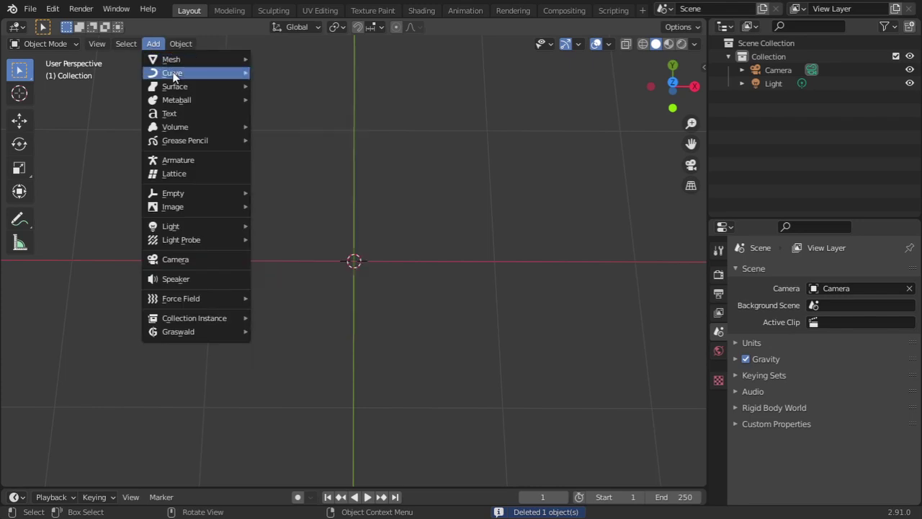
{"action": "mouse_move", "coordinate": [173, 75]}
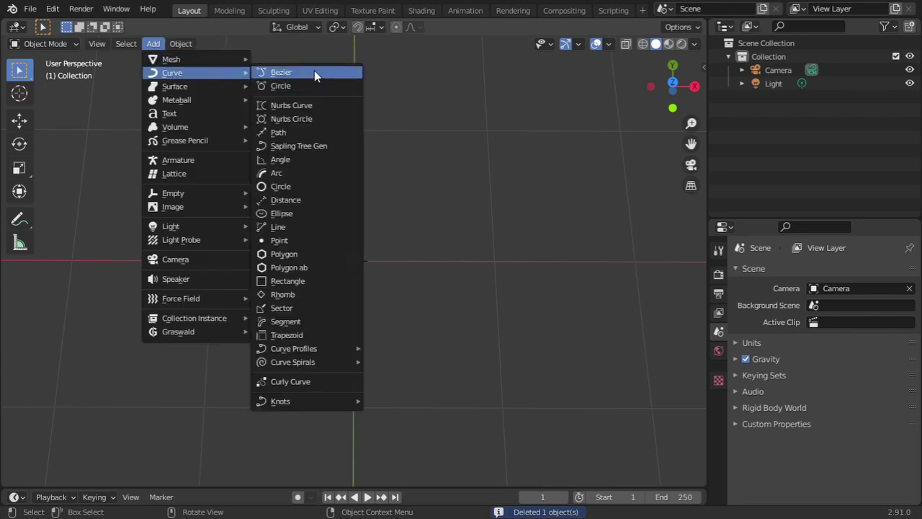
{"action": "left_click", "coordinate": [293, 72]}
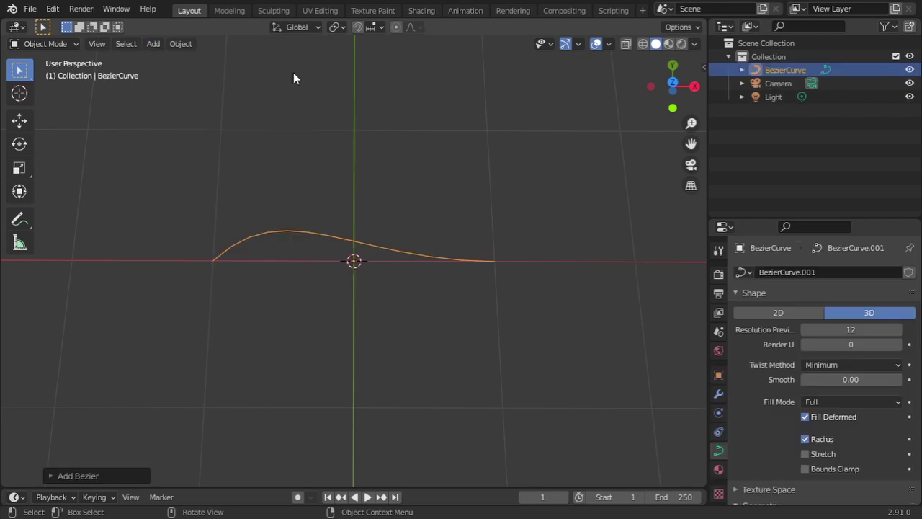
Step: In Edit Mode, move the Bezier curve's right endpoint with its handles about 0.3 m up and inward
{"action": "left_click", "coordinate": [50, 44]}
{"action": "left_click", "coordinate": [58, 77]}
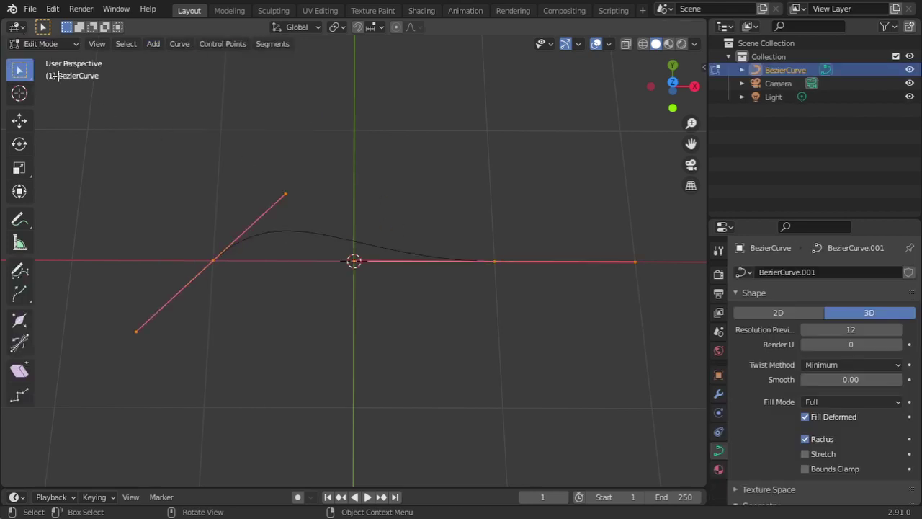
{"action": "left_click_drag", "start_coordinate": [443, 216], "coordinate": [501, 276]}
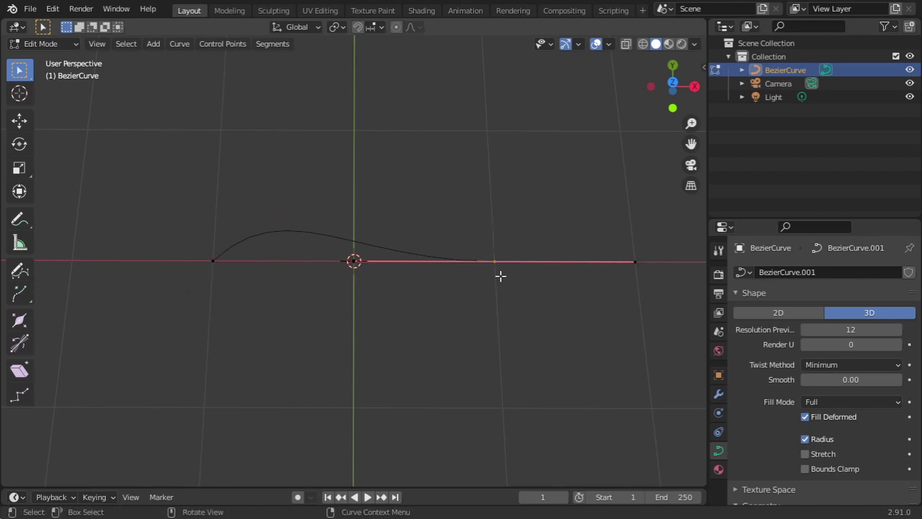
{"action": "key", "text": "g"}
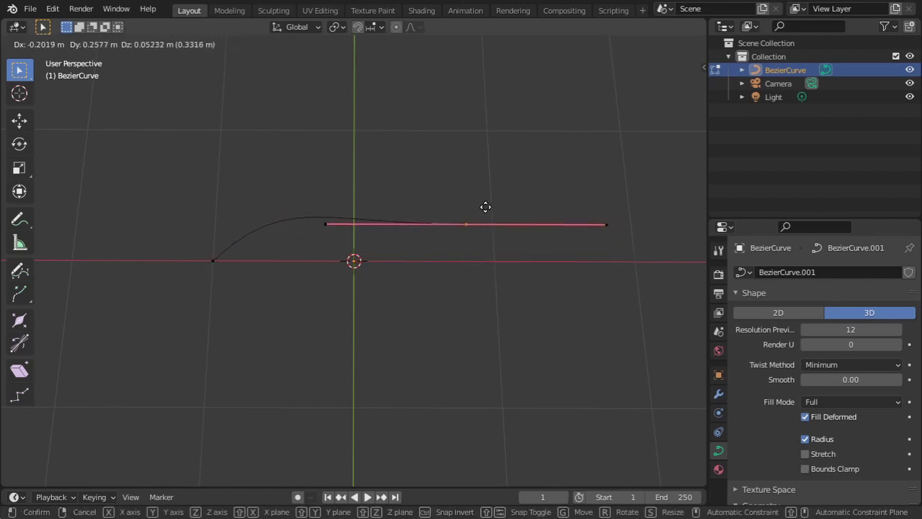
{"action": "left_click", "coordinate": [483, 220]}
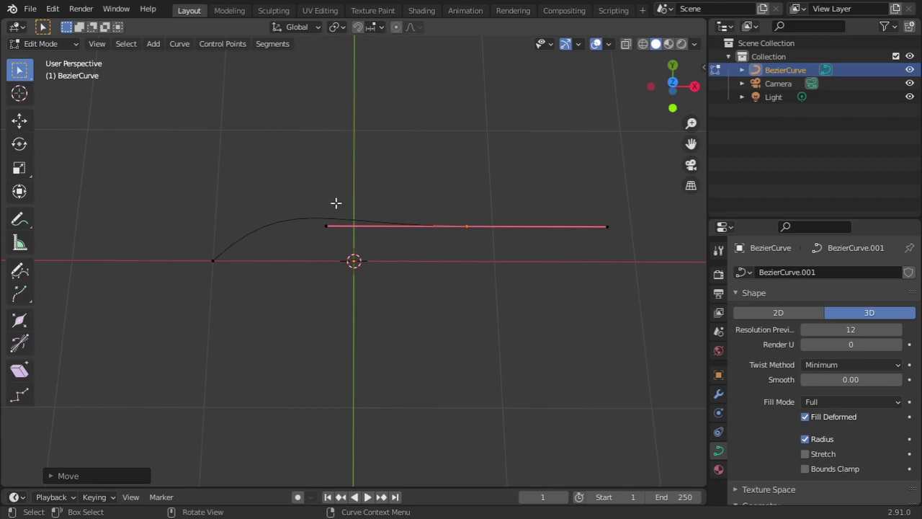
Step: Return to Object Mode, delete the Bezier curve and add another NURBS curve
{"action": "key", "text": "Tab"}
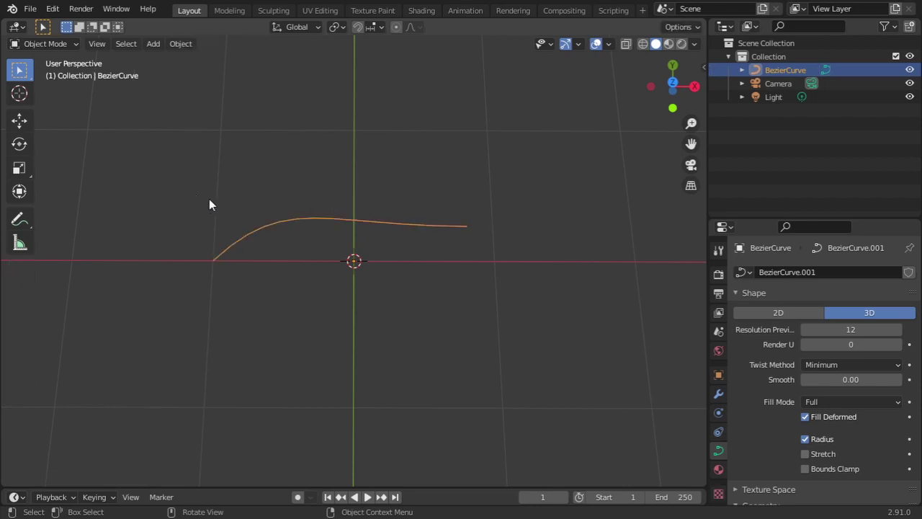
{"action": "key", "text": "Delete"}
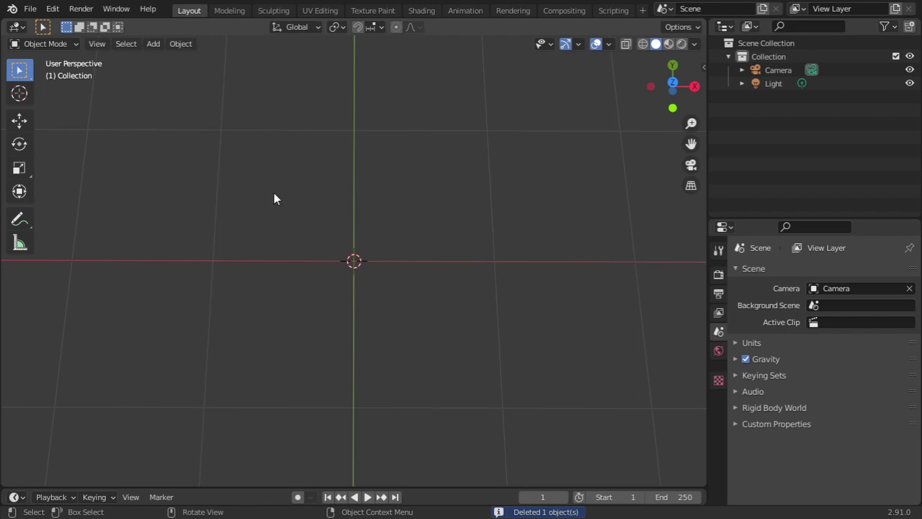
{"action": "left_click", "coordinate": [150, 43]}
{"action": "mouse_move", "coordinate": [173, 73]}
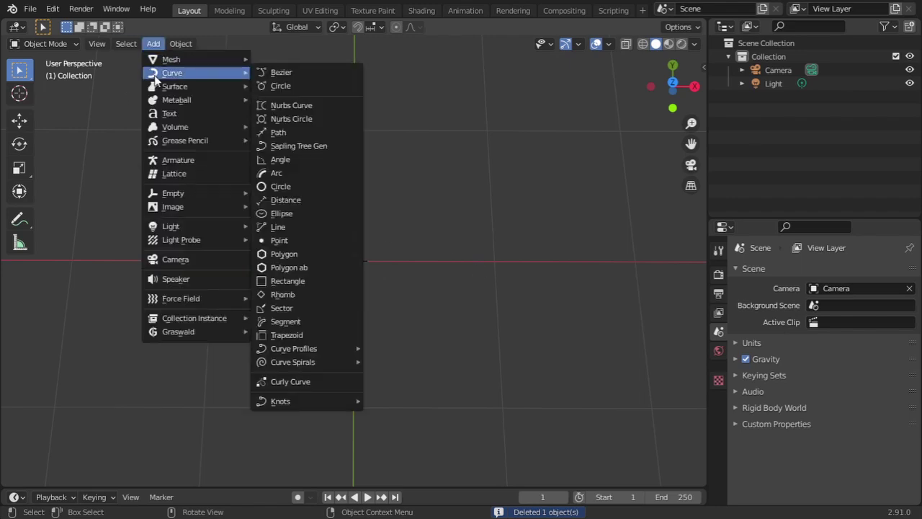
{"action": "left_click", "coordinate": [291, 106]}
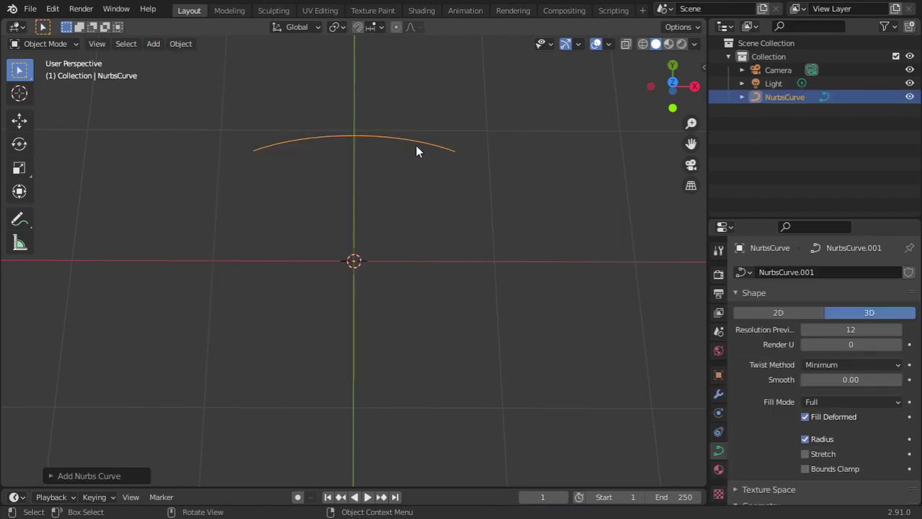
Step: In Edit Mode, extrude one control point from the NURBS curve's right end toward the lower left
{"action": "key", "text": "Tab"}
{"action": "left_click_drag", "start_coordinate": [531, 246], "coordinate": [580, 283]}
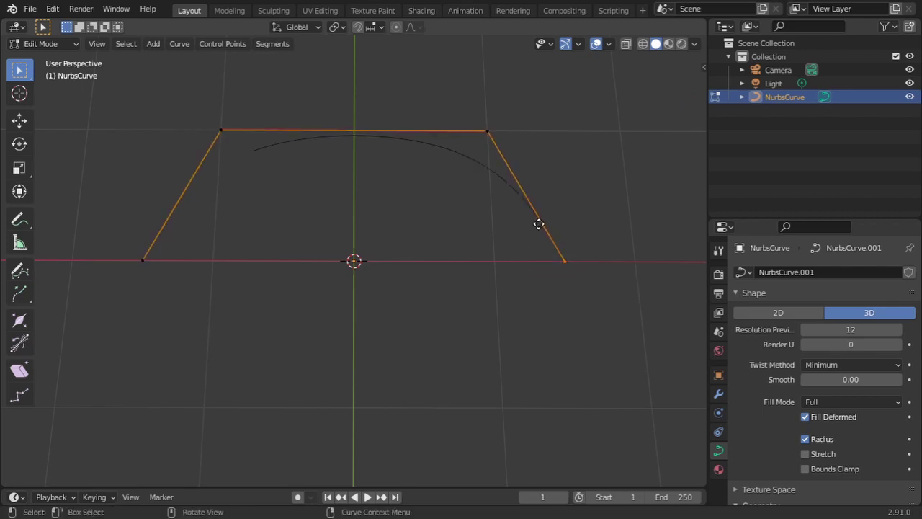
{"action": "key", "text": "e"}
{"action": "left_click", "coordinate": [414, 287]}
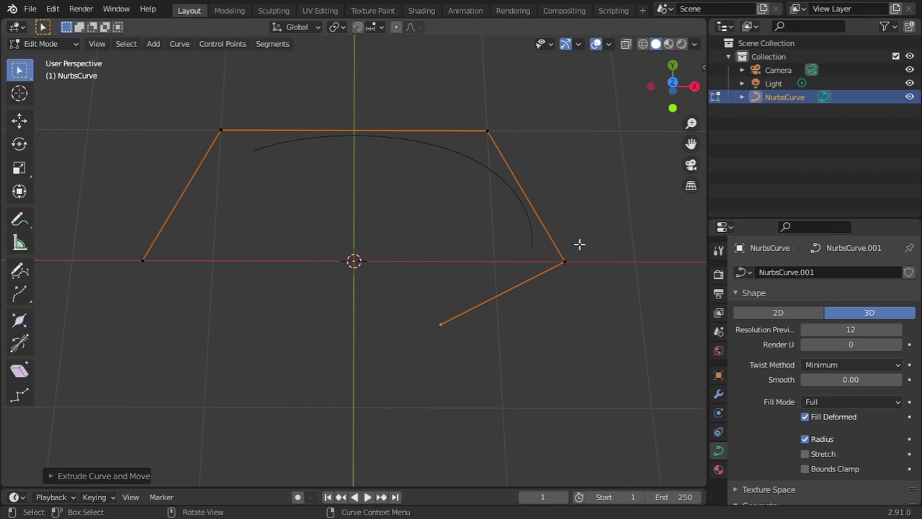
Step: Move the NURBS curve's rightmost control point inward along the X axis line, toward the origin
{"action": "left_click_drag", "start_coordinate": [582, 253], "coordinate": [543, 275]}
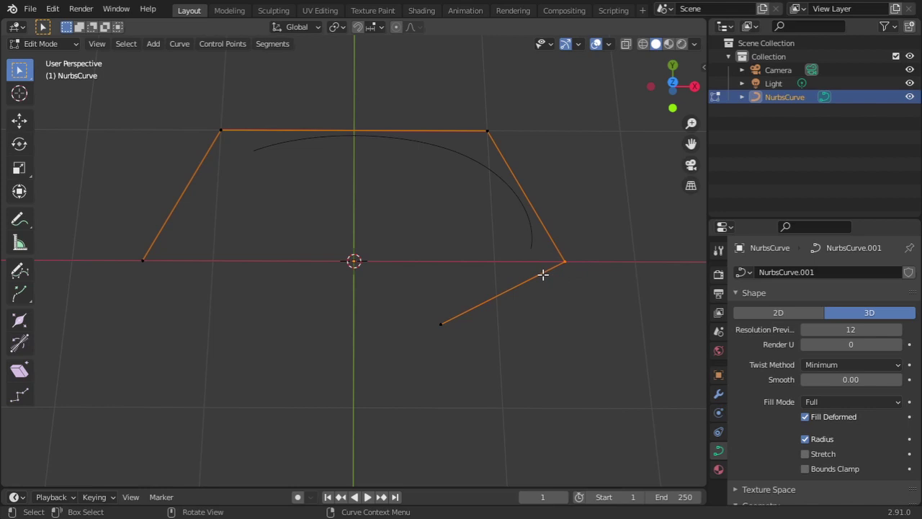
{"action": "key", "text": "g"}
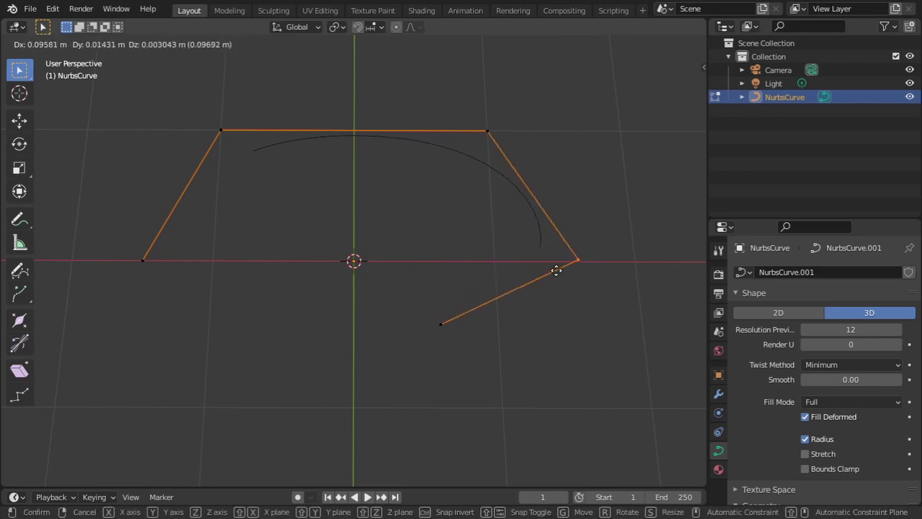
{"action": "left_click", "coordinate": [482, 273]}
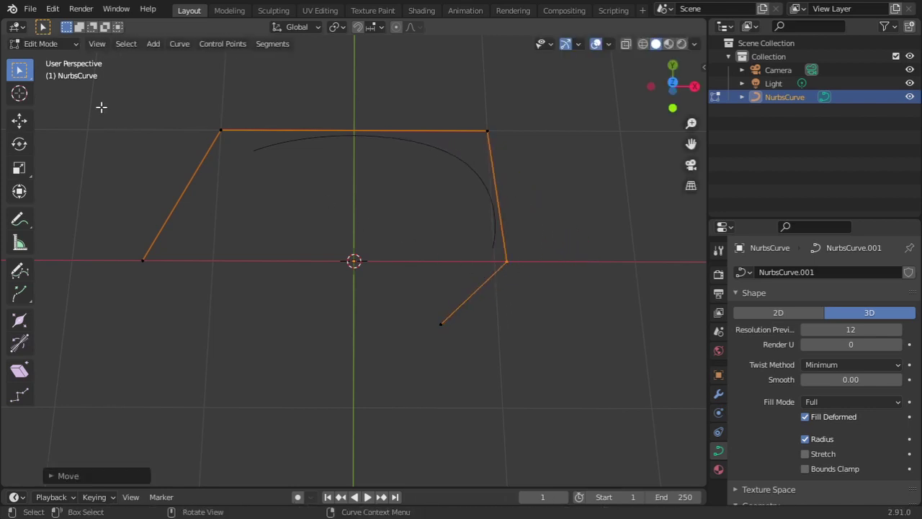
Step: Return to Object Mode, delete the edited NURBS curve and add a NURBS circle
{"action": "left_click", "coordinate": [156, 45]}
{"action": "key", "text": "Tab"}
{"action": "key", "text": "Delete"}
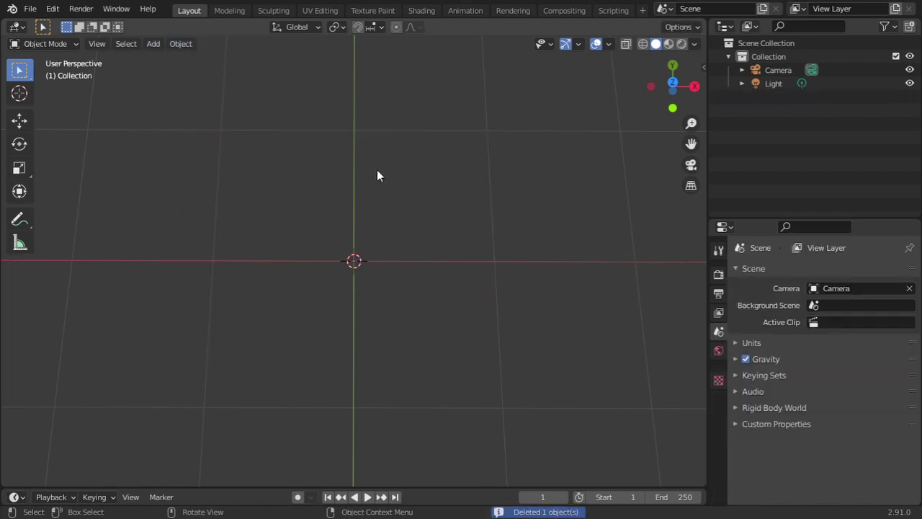
{"action": "left_click", "coordinate": [158, 44]}
{"action": "mouse_move", "coordinate": [180, 73]}
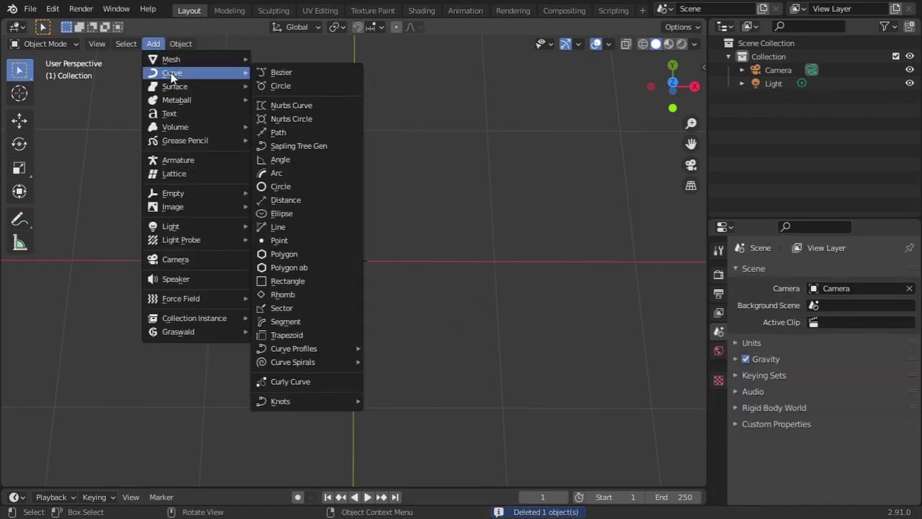
{"action": "left_click", "coordinate": [304, 119]}
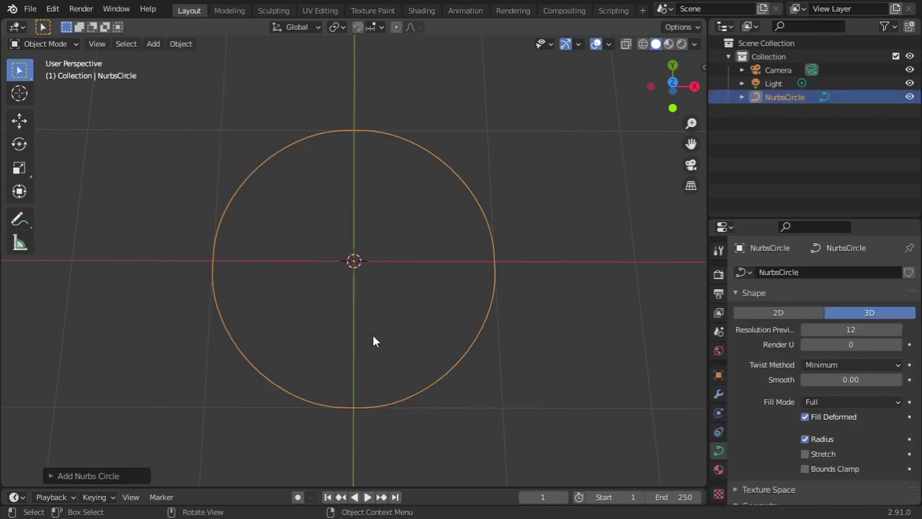
Step: Deselect and reselect the NURBS circle, and enter Edit Mode to examine its control points
{"action": "key", "text": "alt+a"}
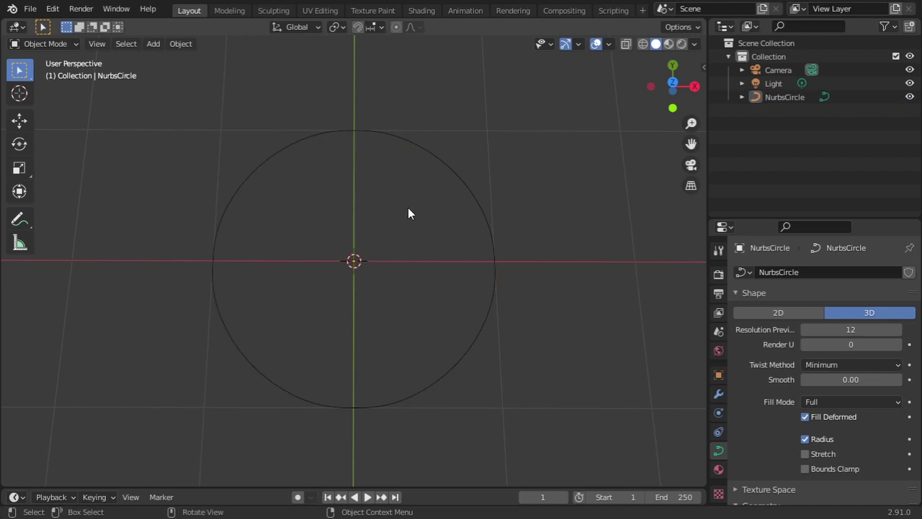
{"action": "left_click", "coordinate": [255, 170]}
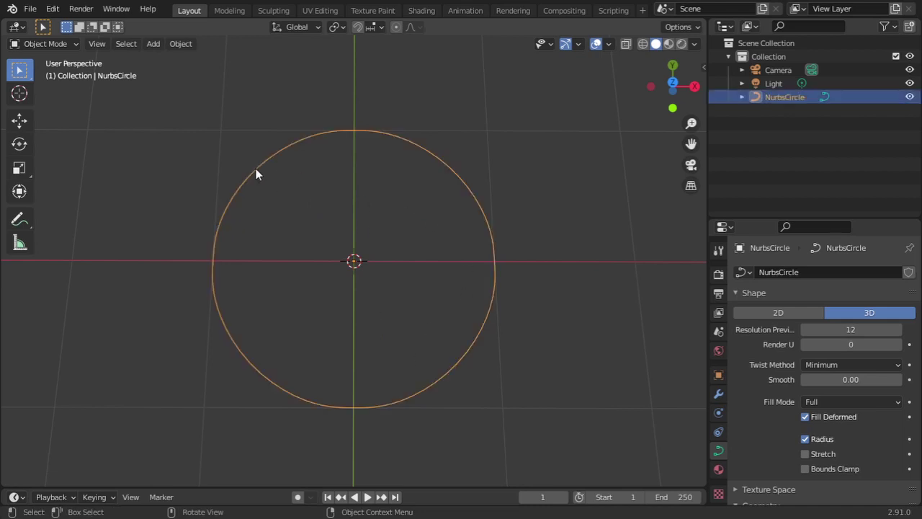
{"action": "key", "text": "Tab"}
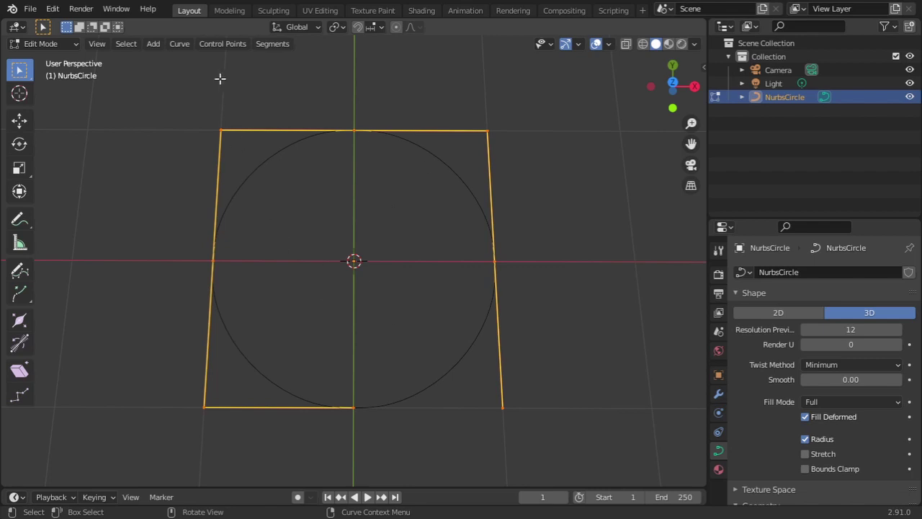
Step: Return to Object Mode, delete the NURBS circle and add a Path curve
{"action": "key", "text": "Tab"}
{"action": "key", "text": "Delete"}
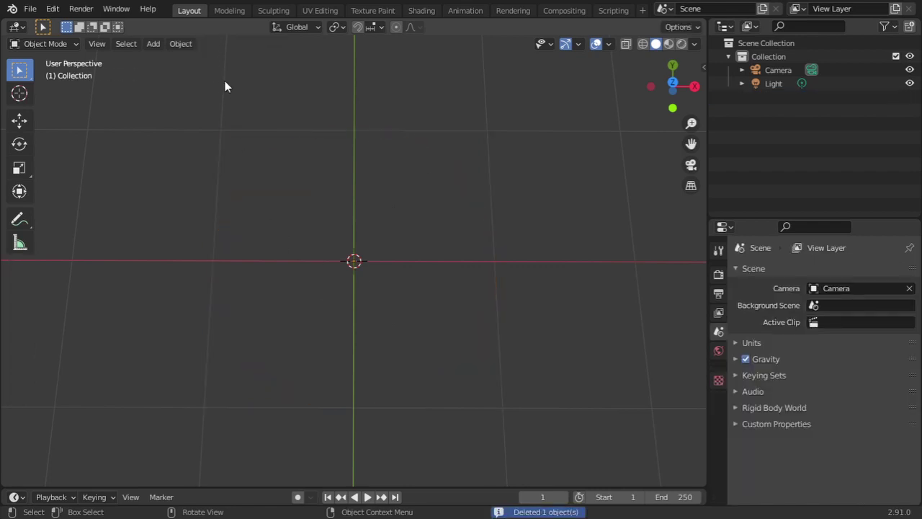
{"action": "left_click", "coordinate": [153, 44]}
{"action": "mouse_move", "coordinate": [173, 74]}
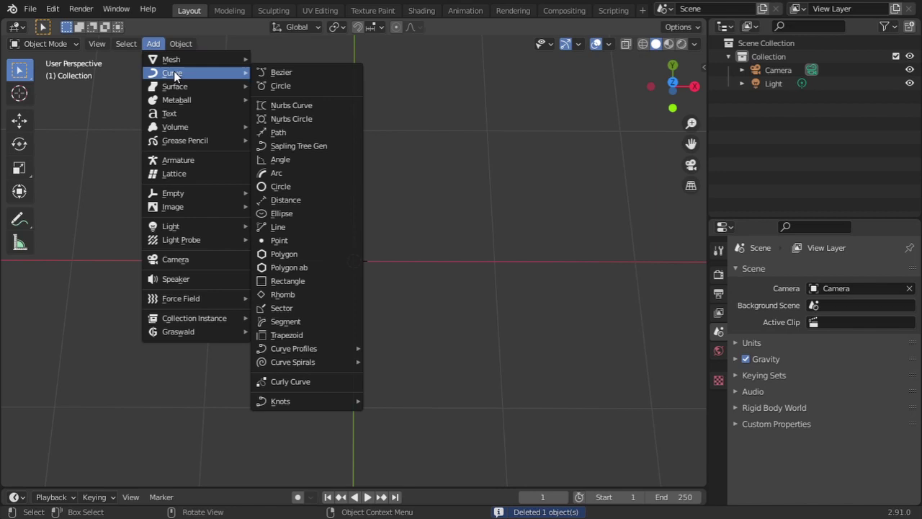
{"action": "left_click", "coordinate": [329, 133]}
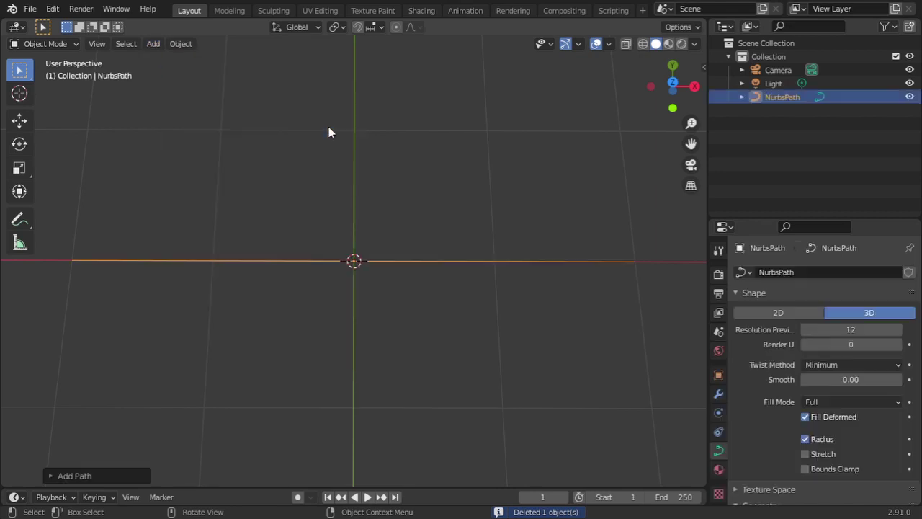
Step: In Edit Mode, move the path's control point between the origin and its +X end about 0.85 m, mainly toward positive Y
{"action": "scroll", "coordinate": [347, 290], "scroll_direction": "down", "scroll_amount": 2}
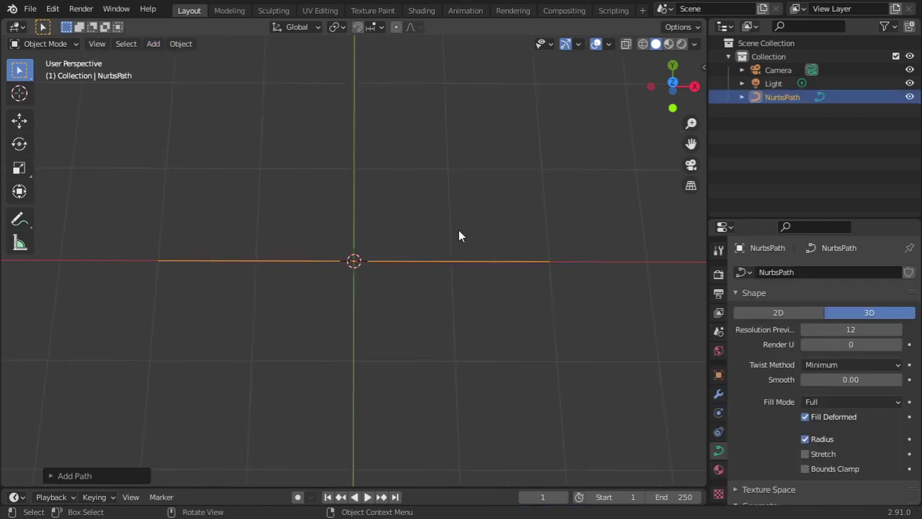
{"action": "left_click_drag", "start_coordinate": [673, 88], "coordinate": [657, 109]}
{"action": "key", "text": "Tab"}
{"action": "left_click", "coordinate": [466, 257]}
{"action": "key", "text": "g"}
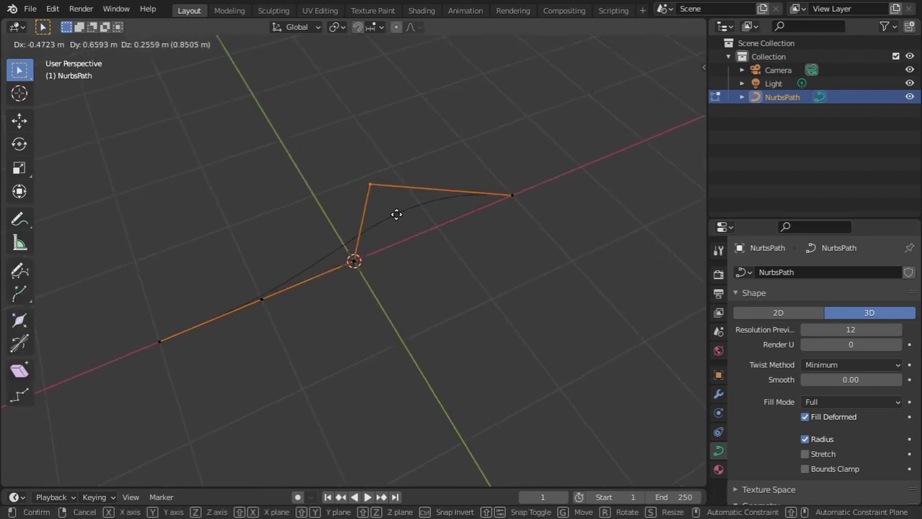
{"action": "left_click", "coordinate": [397, 215]}
Step: Move the control point between the path's -X end and the origin toward negative Y, giving the path an S shape
{"action": "left_click_drag", "start_coordinate": [231, 284], "coordinate": [274, 327]}
{"action": "key", "text": "g"}
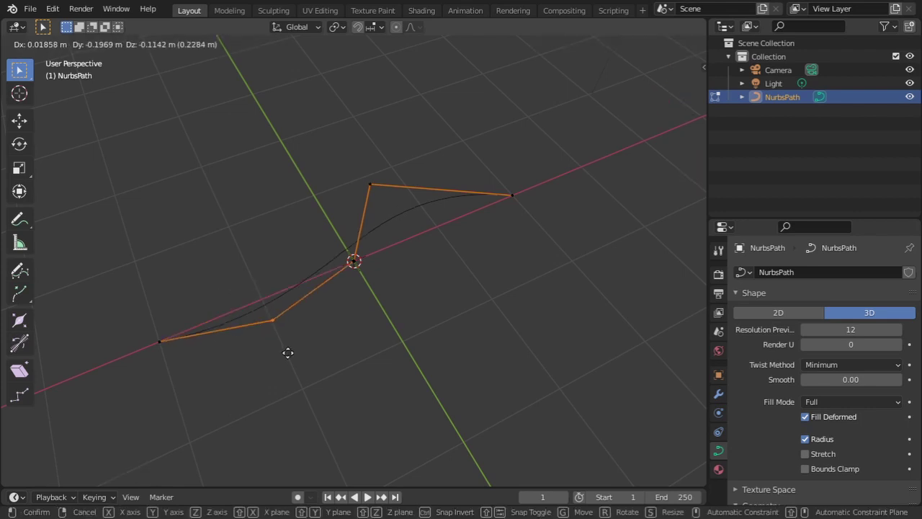
{"action": "left_click", "coordinate": [307, 382]}
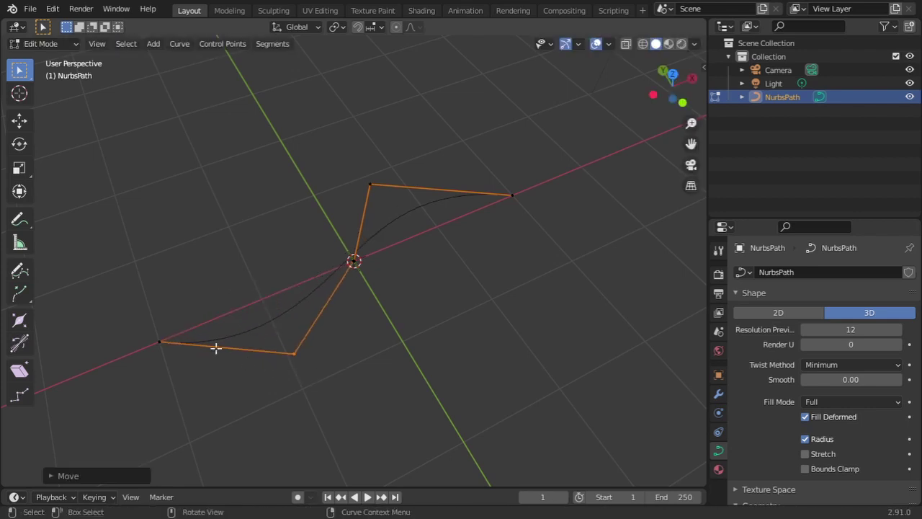
Step: Move the path's -X endpoint slightly outward and its +X endpoint outward and toward negative Y
{"action": "left_click", "coordinate": [160, 342]}
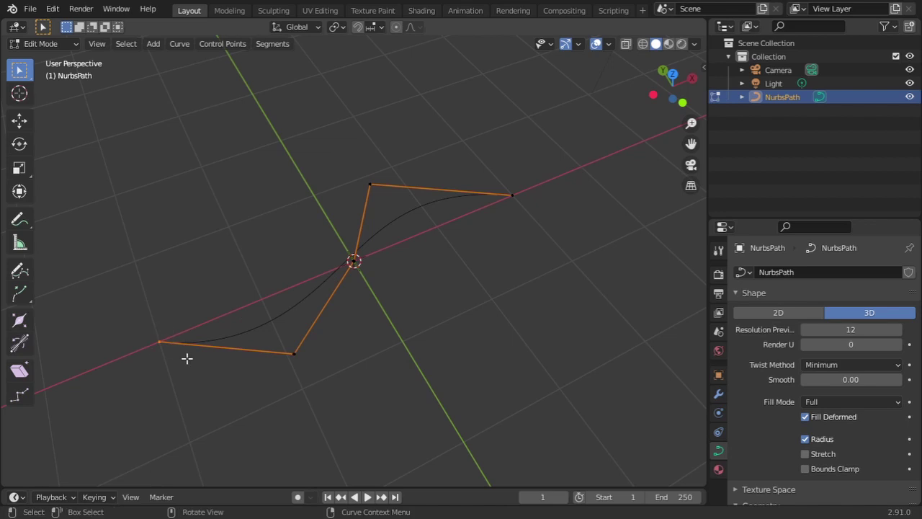
{"action": "key", "text": "g"}
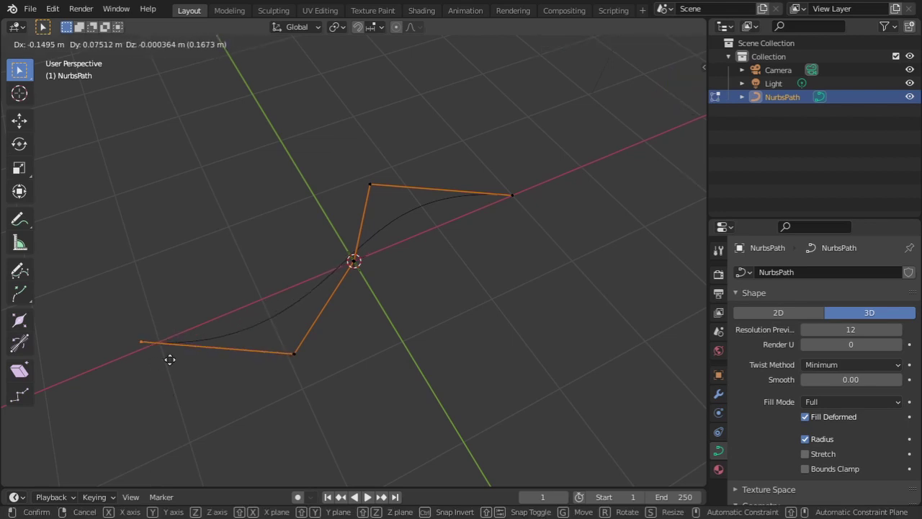
{"action": "left_click", "coordinate": [177, 364]}
{"action": "left_click_drag", "start_coordinate": [527, 179], "coordinate": [492, 228]}
{"action": "key", "text": "g"}
{"action": "left_click", "coordinate": [514, 249]}
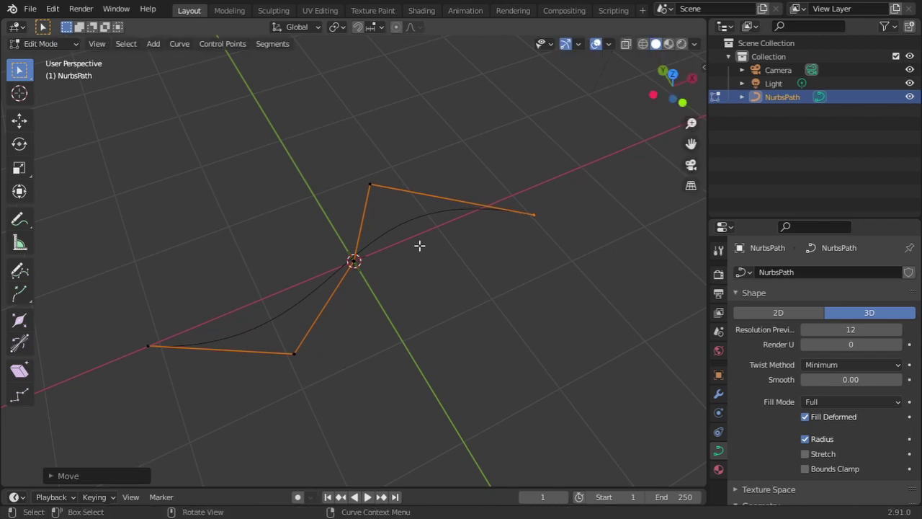
{"action": "left_click_drag", "start_coordinate": [671, 86], "coordinate": [637, 124]}
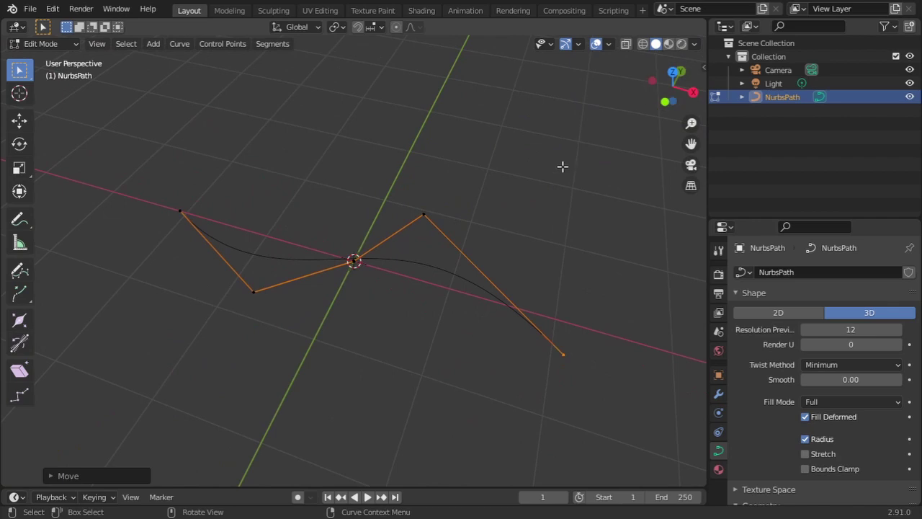